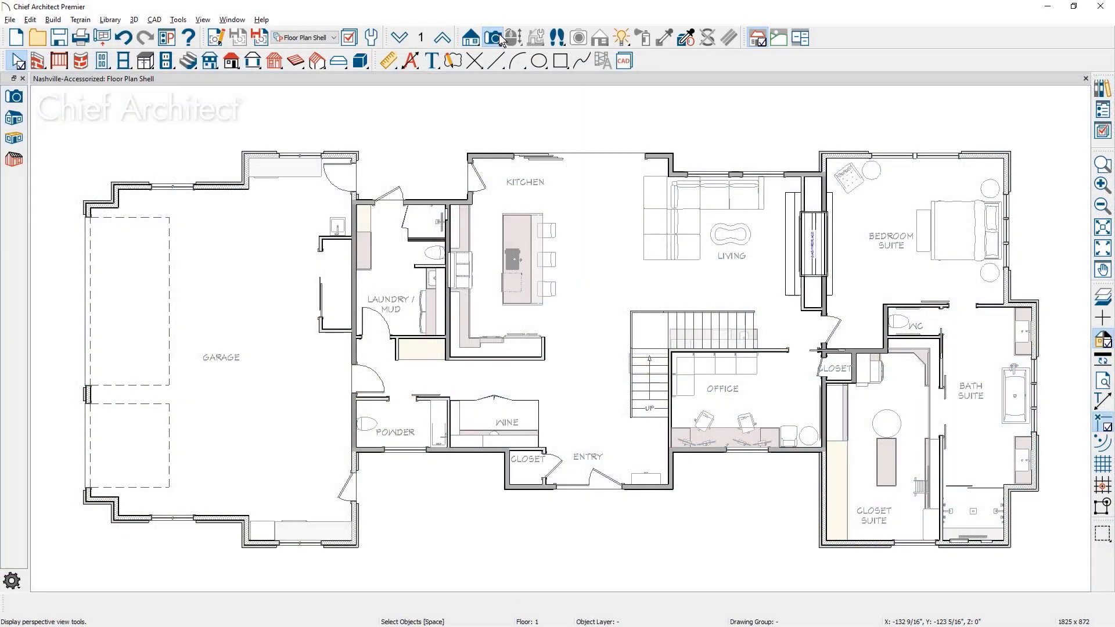
Create a full camera view aimed from the open area beside the living room toward the kitchen, rendered with the Physically Based technique.
left_click(14, 97)
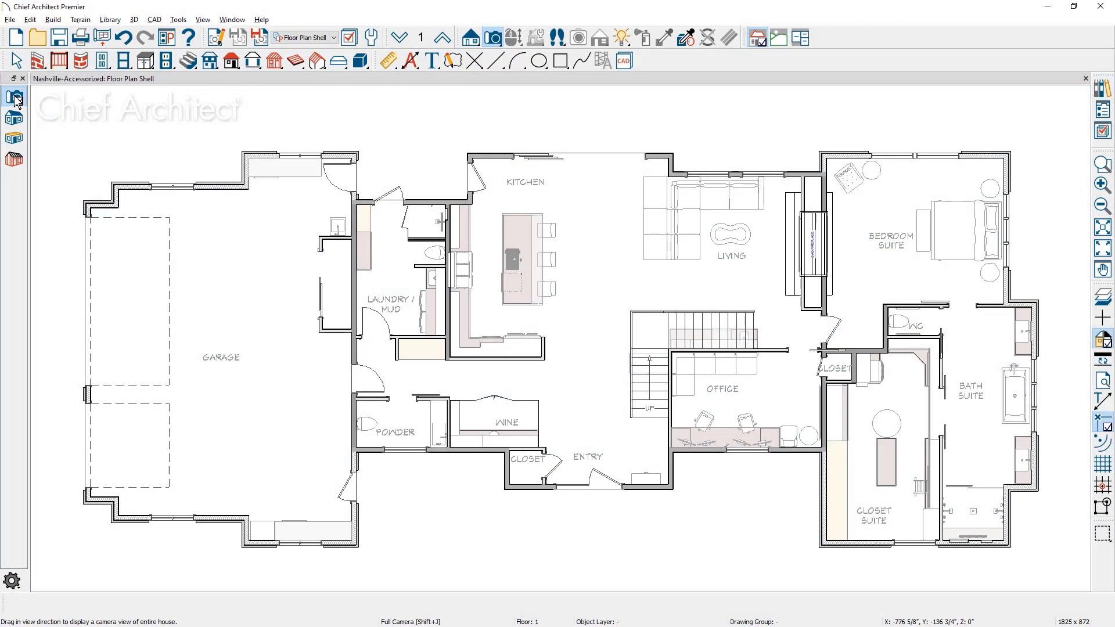
left_click_drag(615, 196, 550, 247)
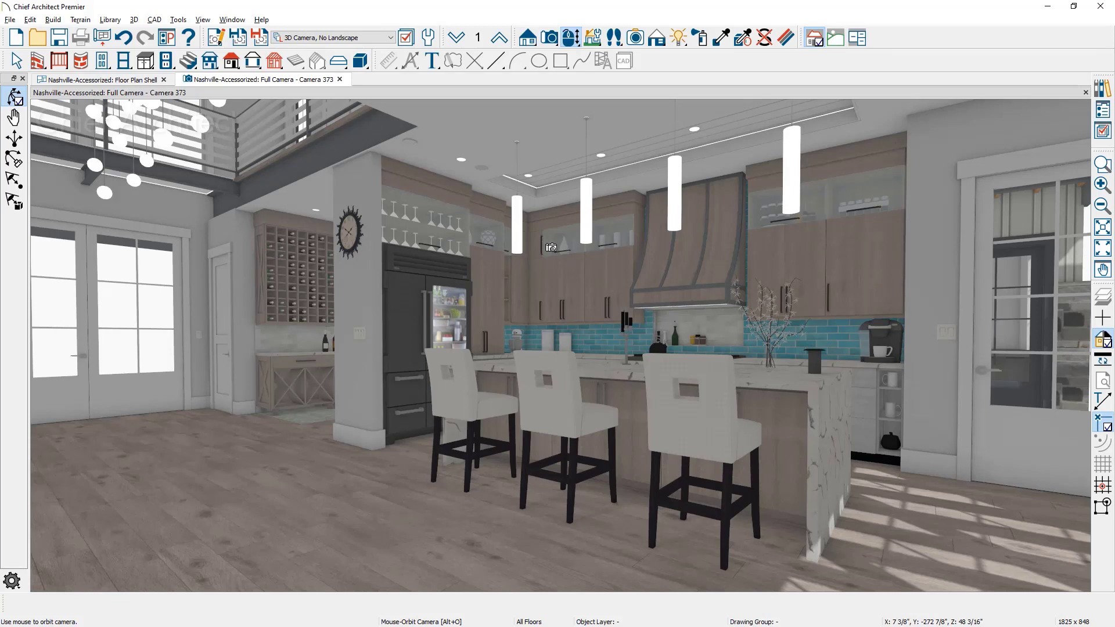
left_click(660, 45)
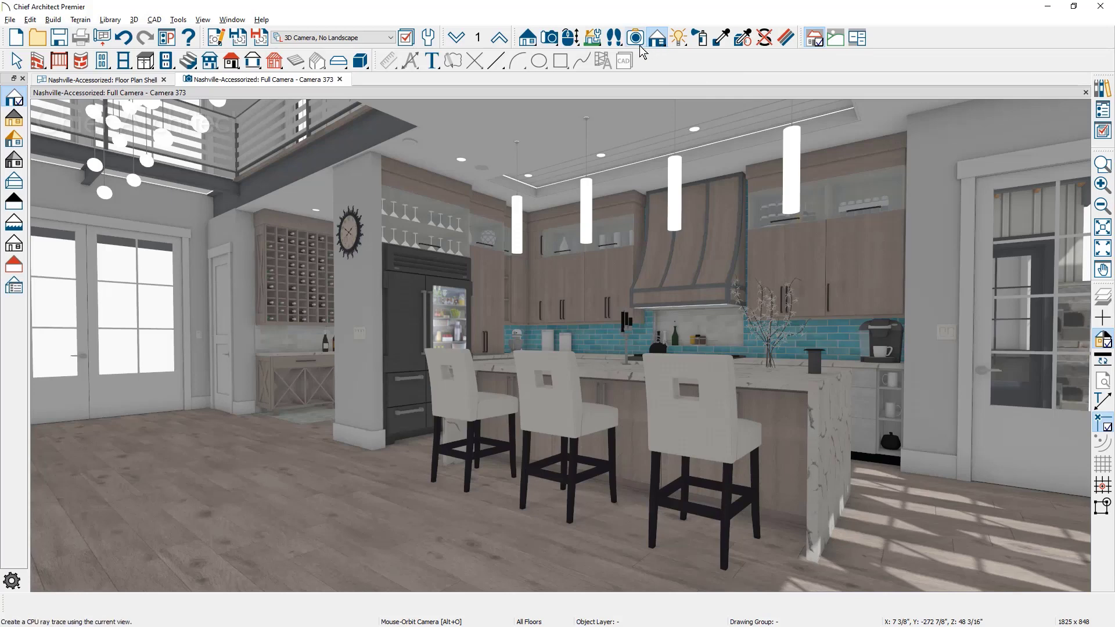
left_click(17, 150)
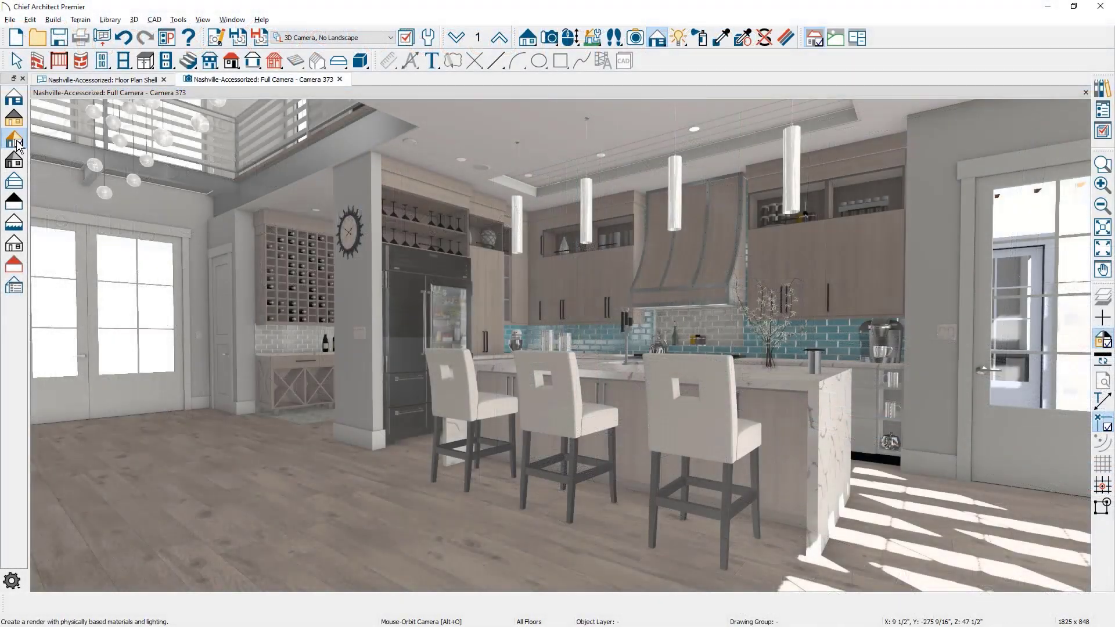
In the camera's specification, keep the Physically Based technique, enable Ray Casted Sun Shadows and disable Reflections.
left_click(215, 39)
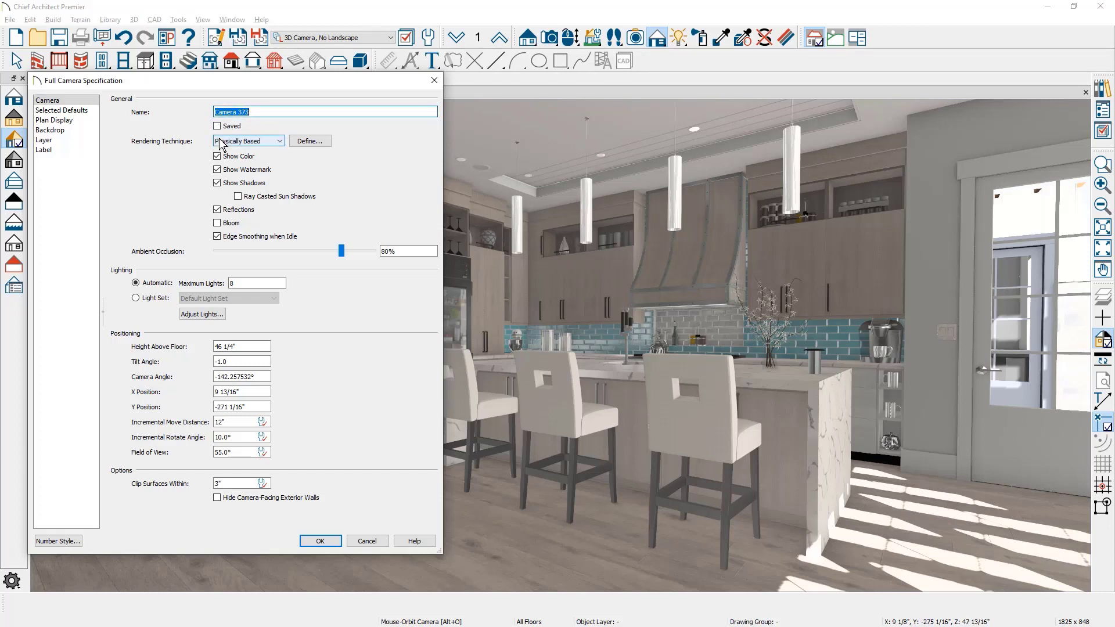
left_click(281, 141)
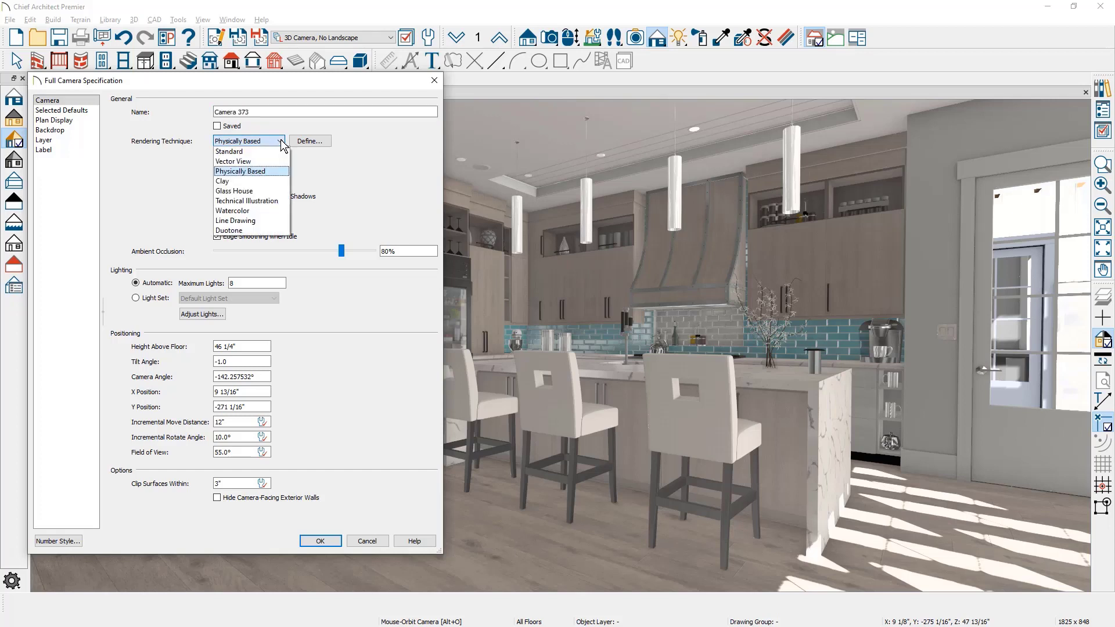
left_click(281, 141)
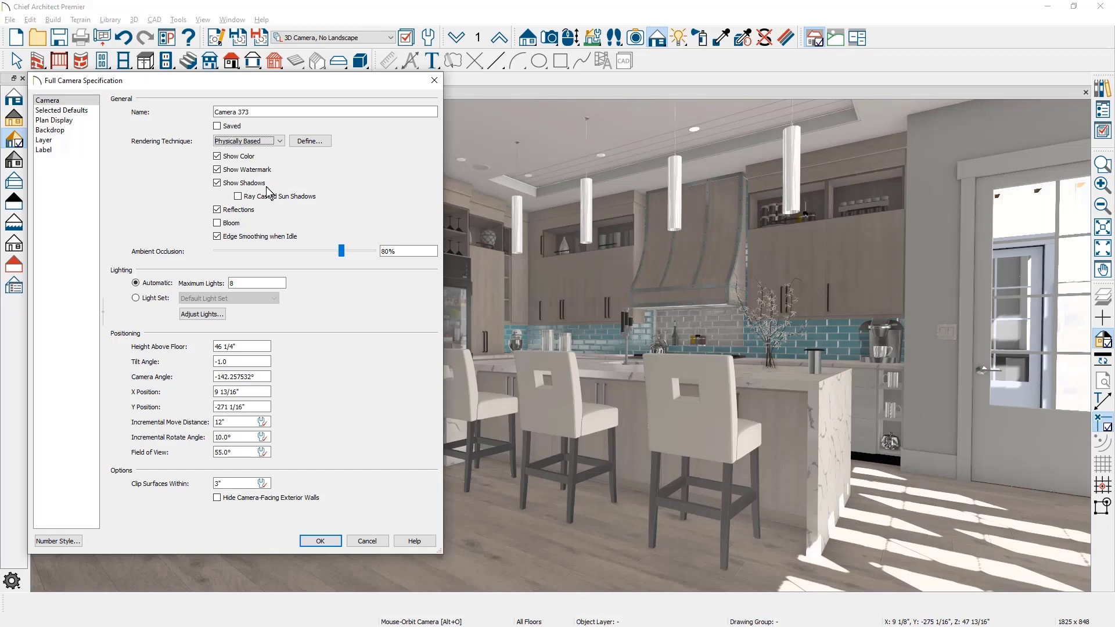
left_click(238, 197)
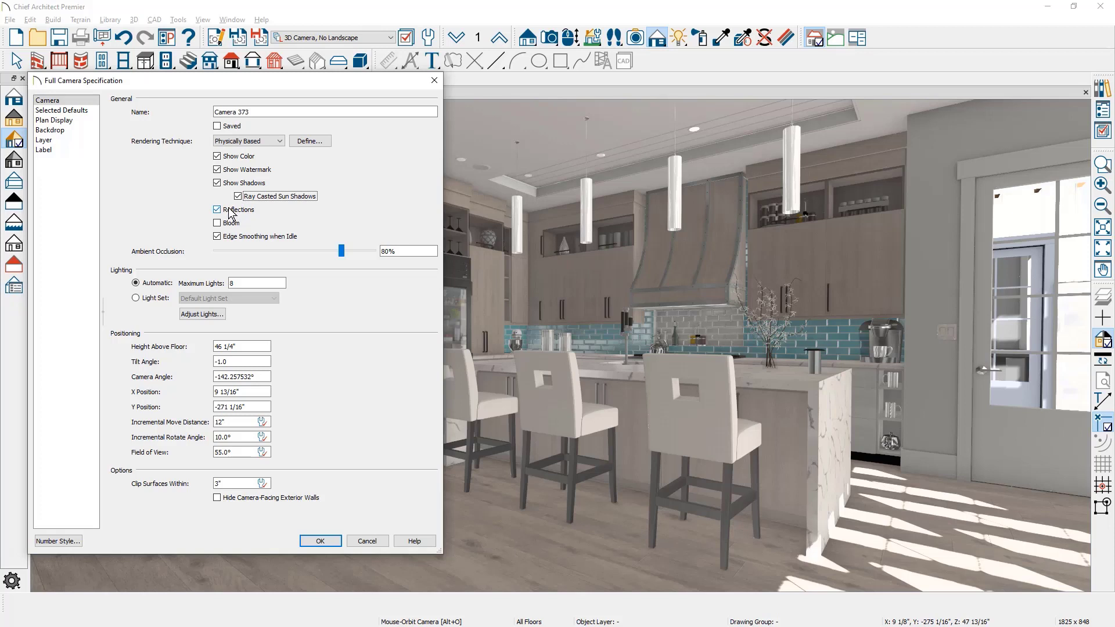
left_click(230, 212)
Set the camera's Ambient Occlusion to 8% and its automatic Maximum Lights to 40.
left_click(387, 251)
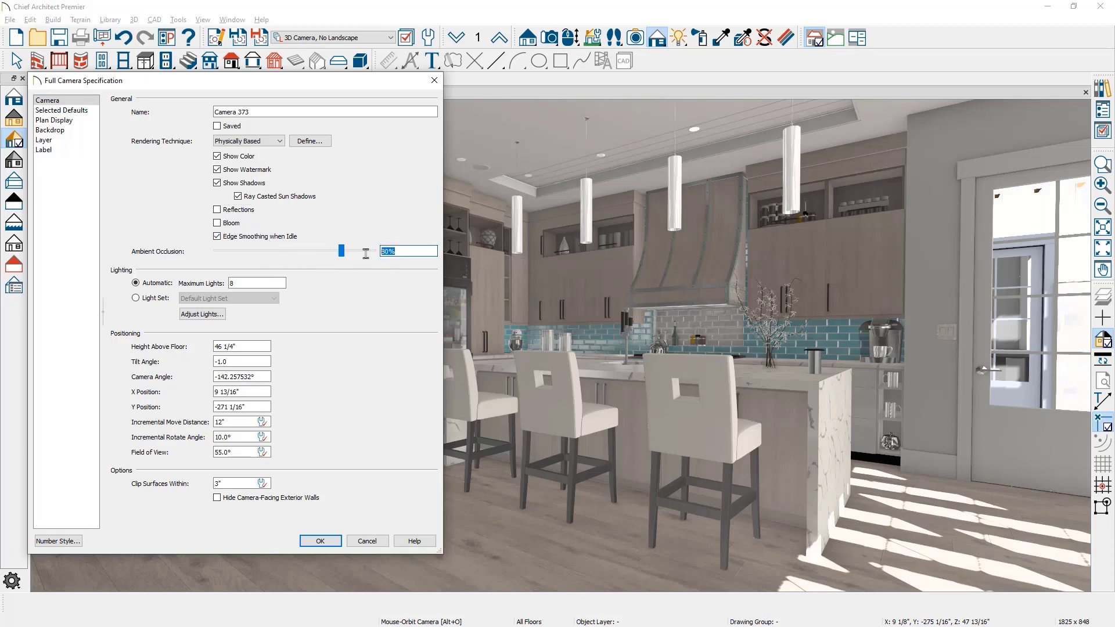
type("8")
key("Tab")
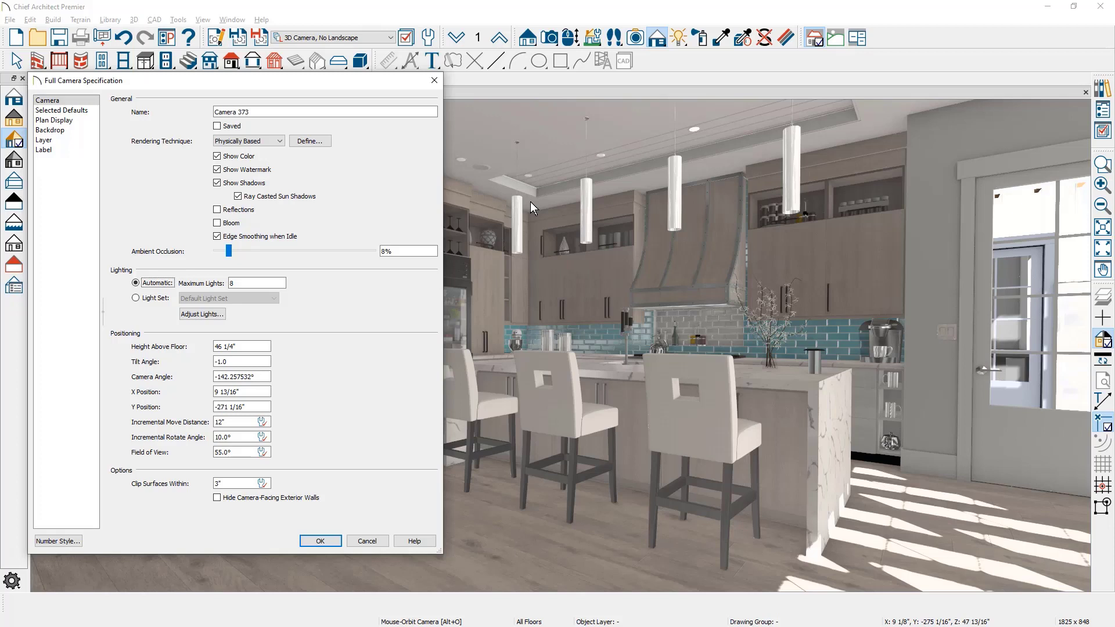
double_click(232, 283)
type("40")
Switch the camera's lighting to the Kitchen-Wine light set and apply the camera settings.
left_click(145, 301)
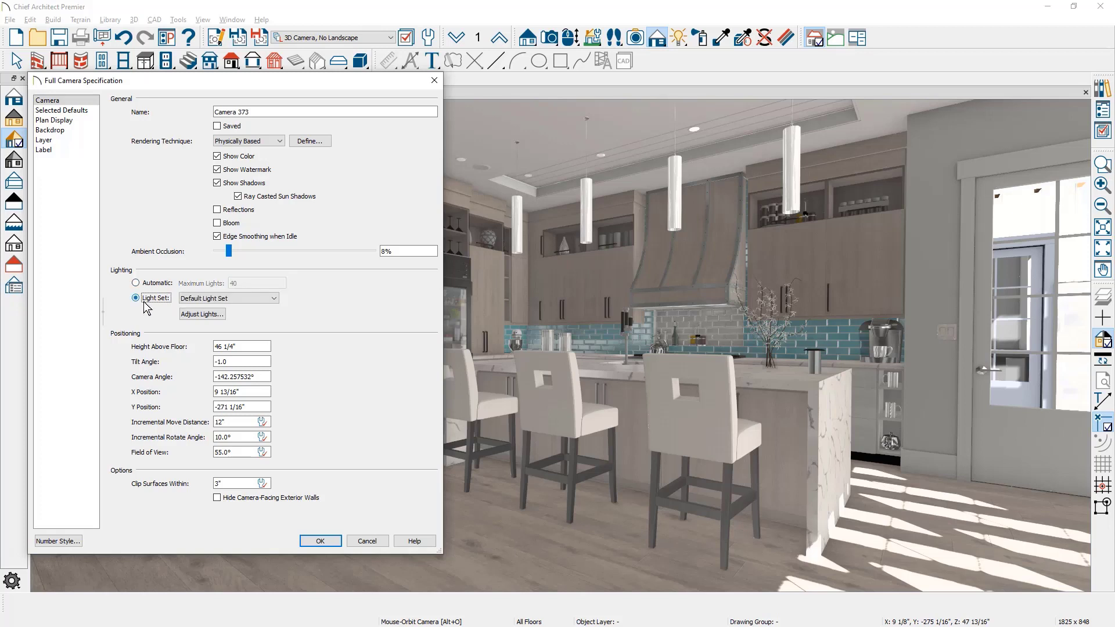
left_click(276, 297)
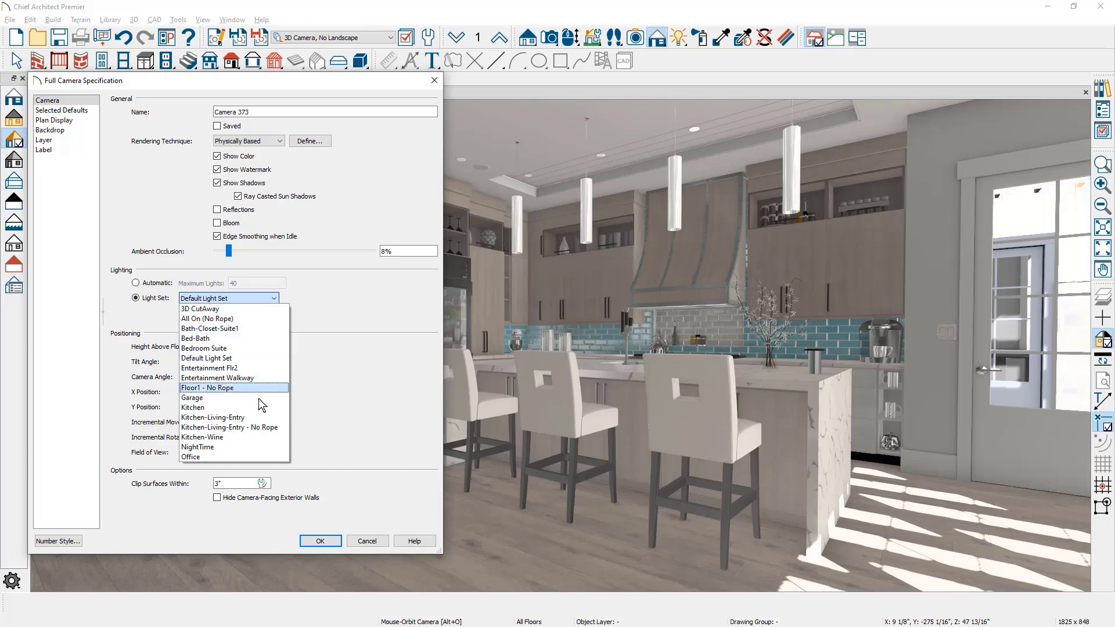
left_click(255, 438)
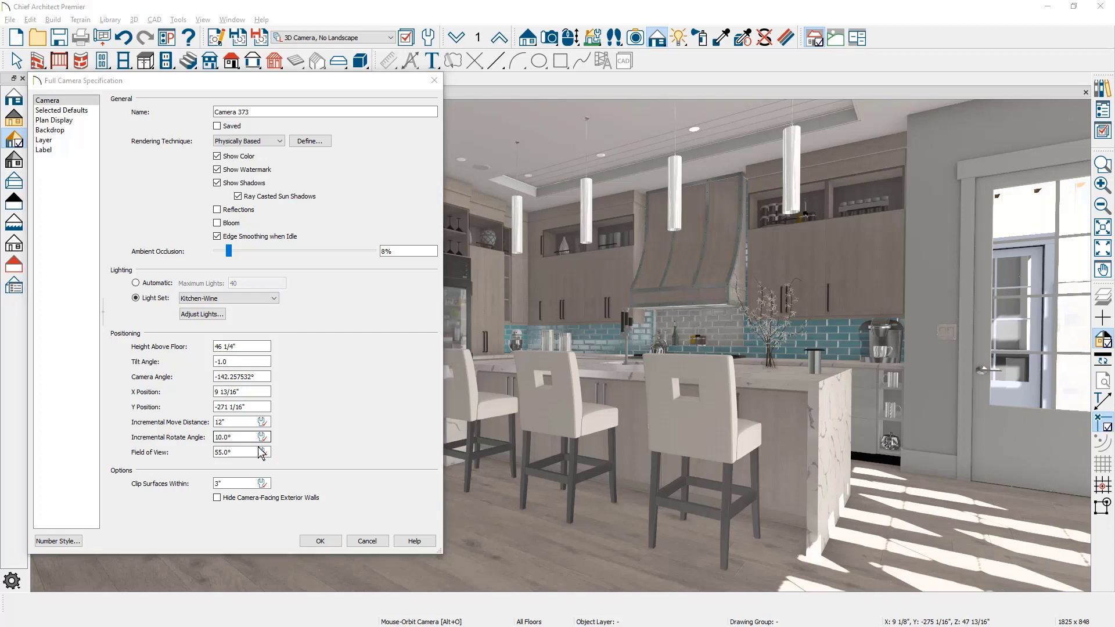
left_click(306, 545)
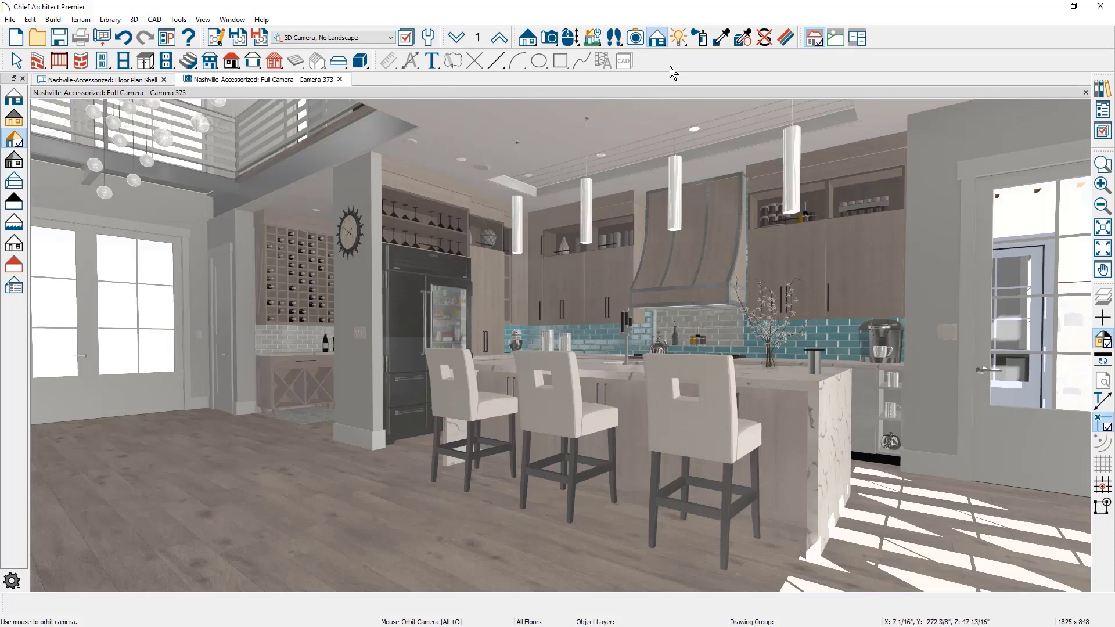
Adjust the camera's sunlight, setting the generic sun's intensity to 500 lux.
left_click(680, 39)
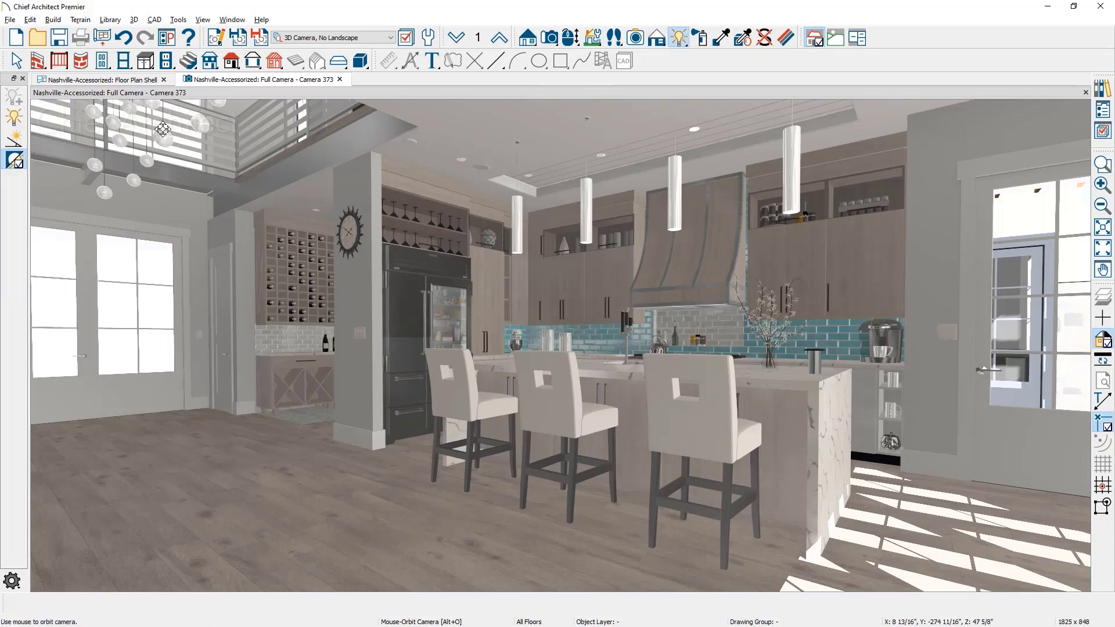
left_click(16, 144)
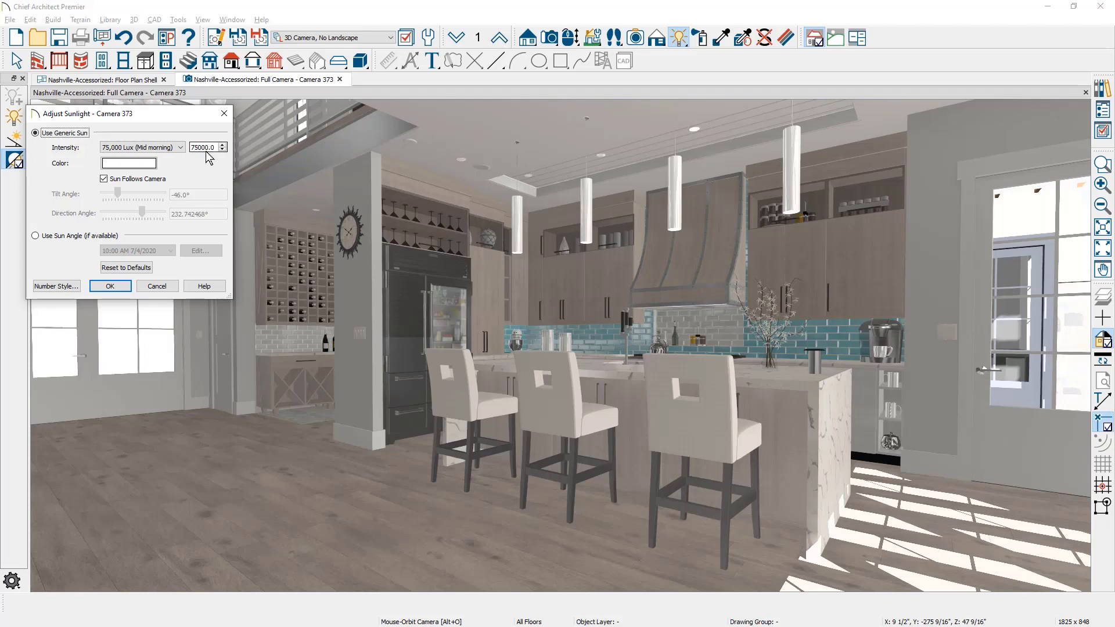
left_click_drag(216, 148, 161, 148)
type("500")
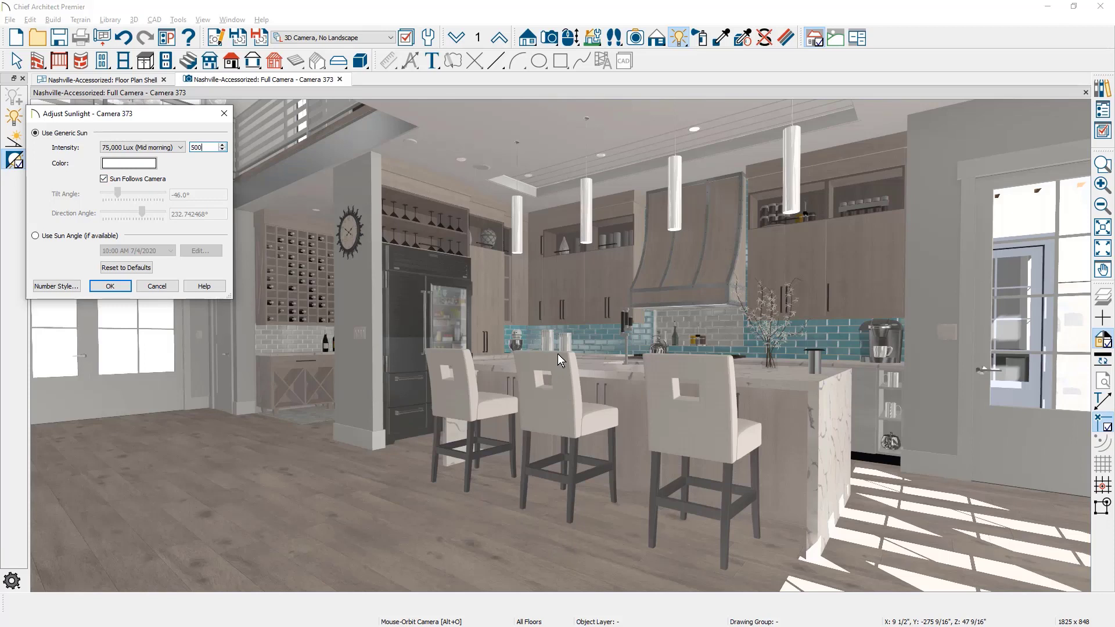
Stop the generic sun from following the camera and set its direction angle to 112°.
left_click(104, 179)
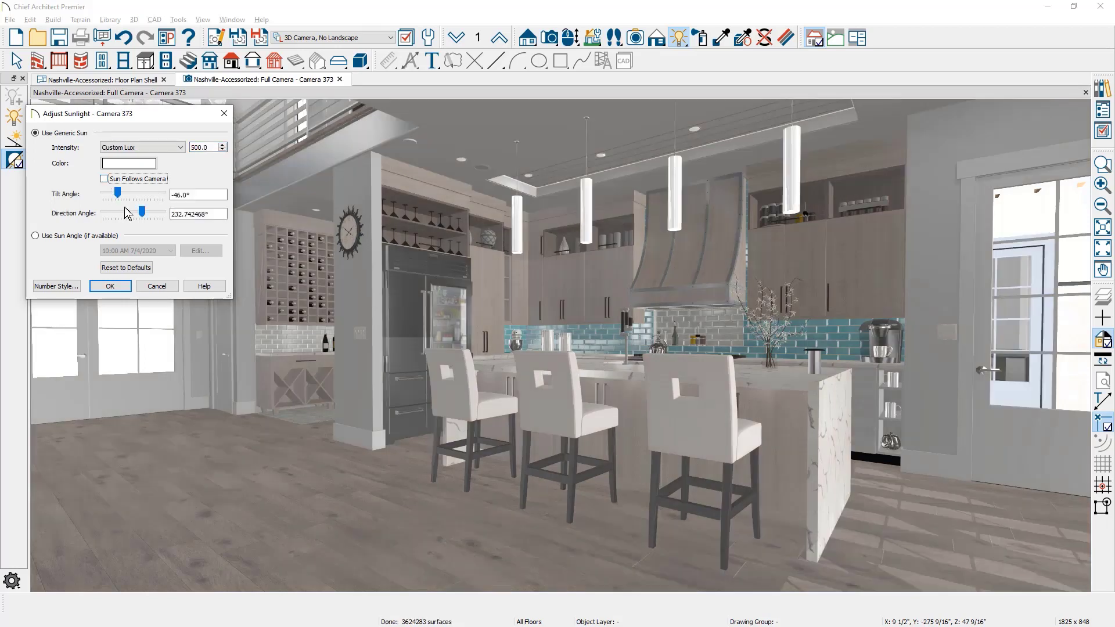
left_click(211, 214)
type("112")
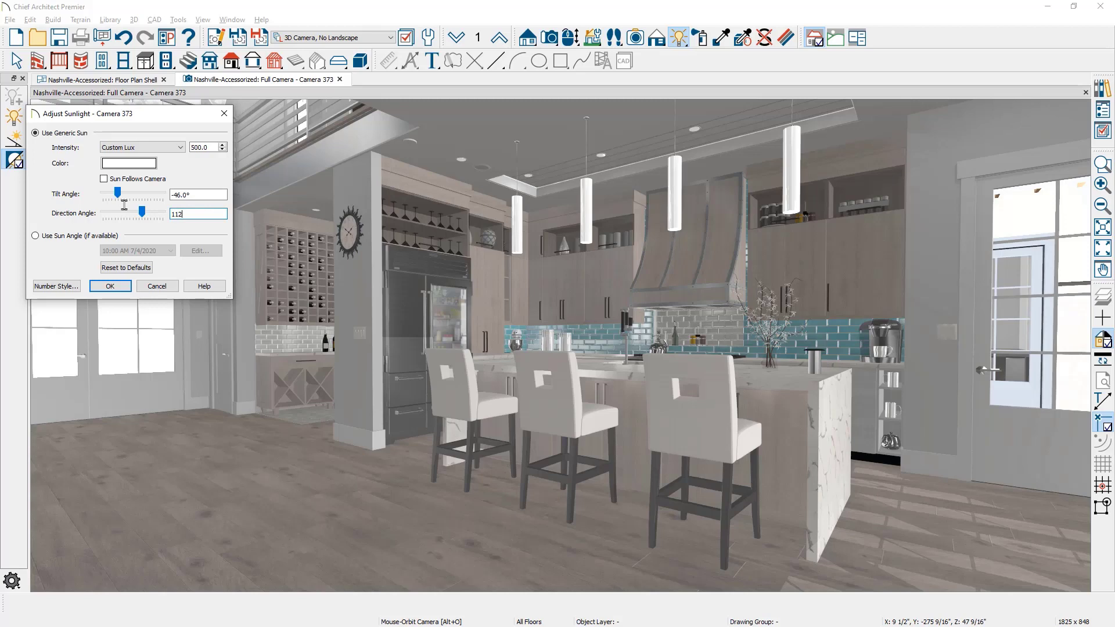
key("Tab")
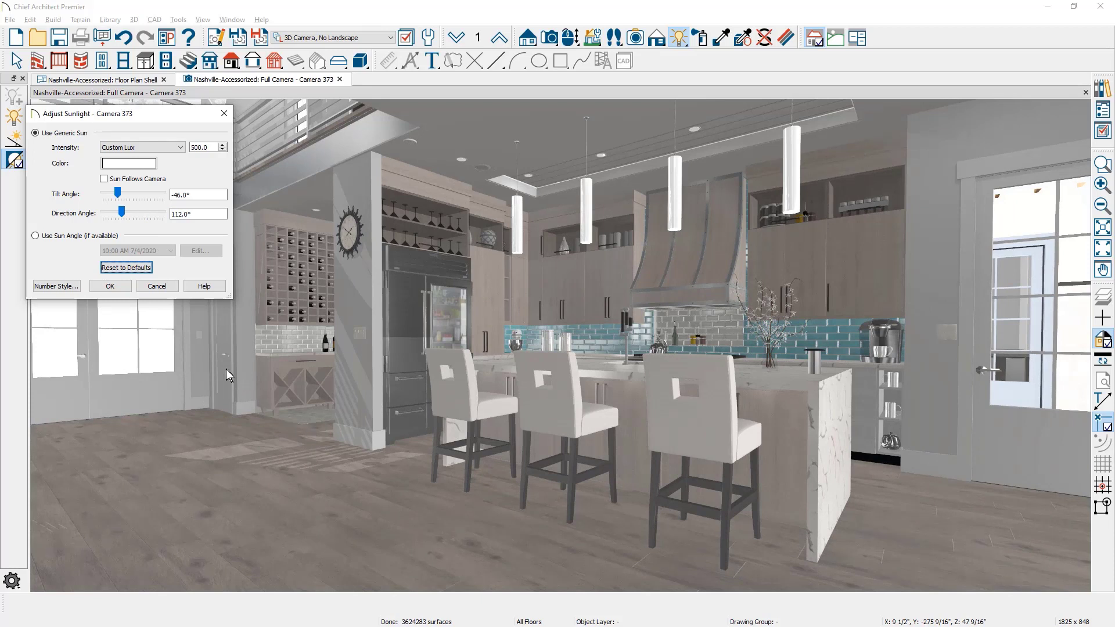
Try the date-based sun angle, return to the generic sun and accept the sunlight settings.
left_click(34, 235)
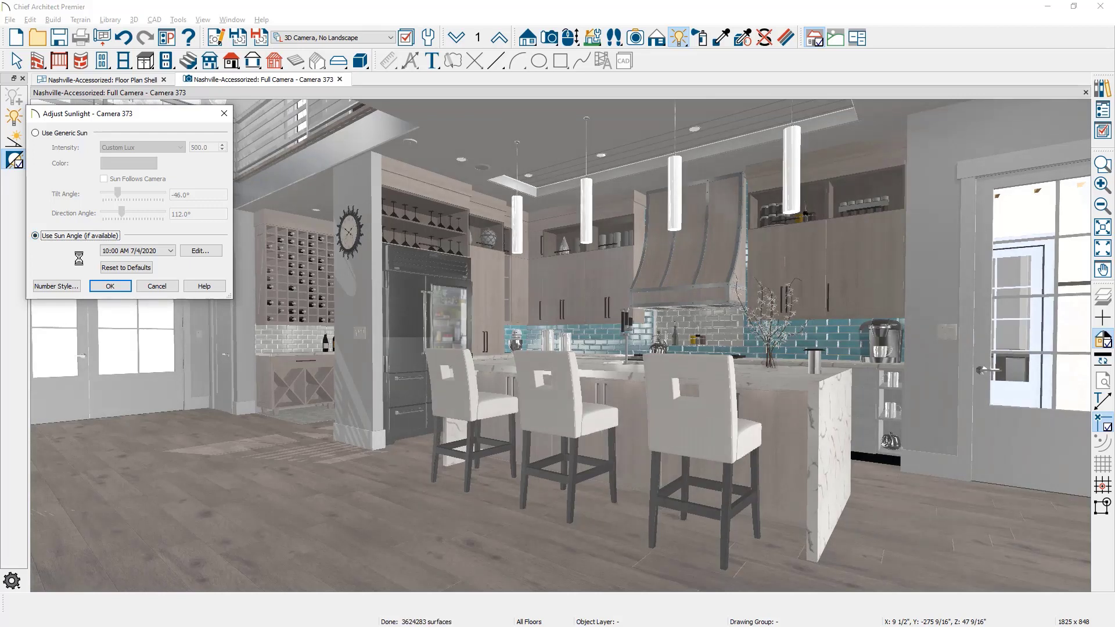
left_click(35, 133)
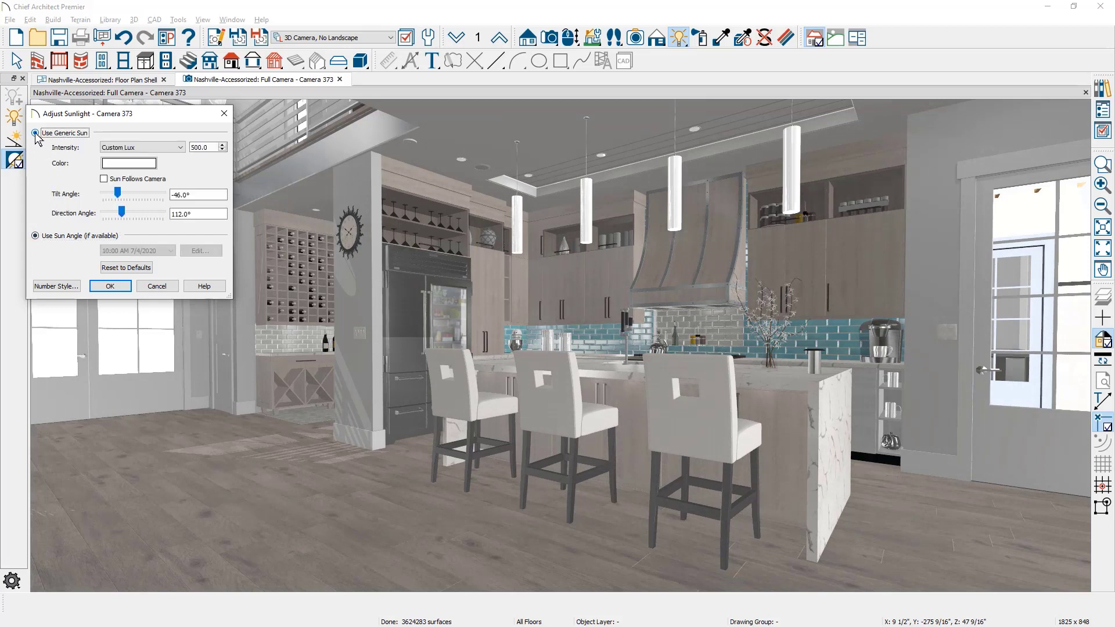
left_click(104, 286)
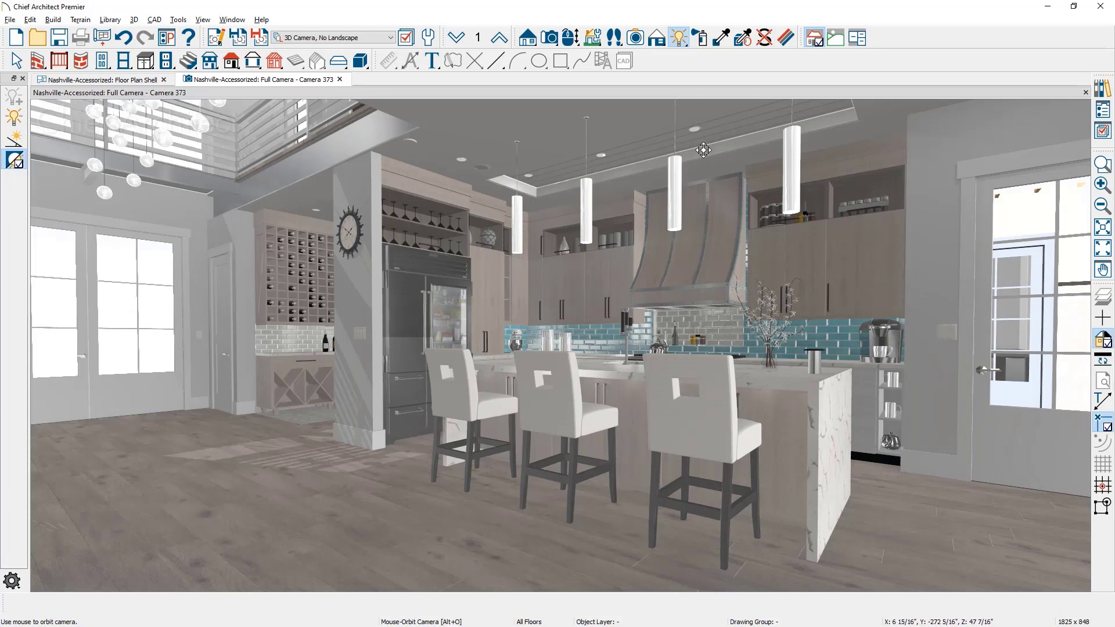
Apply the GrandView1b backdrop from the user catalog's Backdrops folder to the camera view.
left_click(1102, 88)
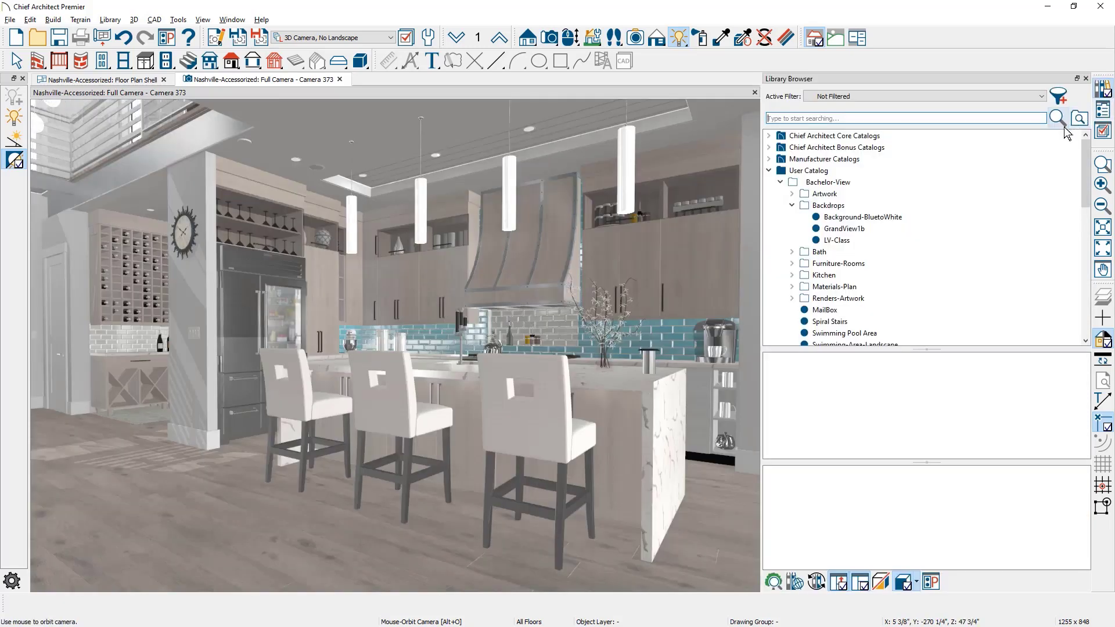
left_click(869, 230)
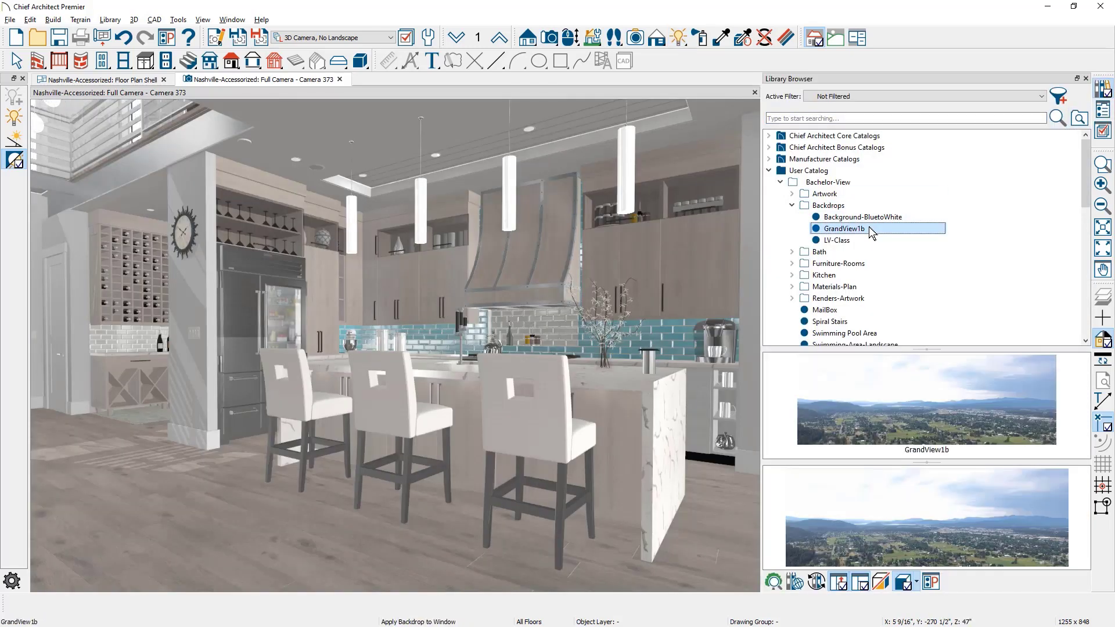
middle_click_drag(696, 307, 659, 333)
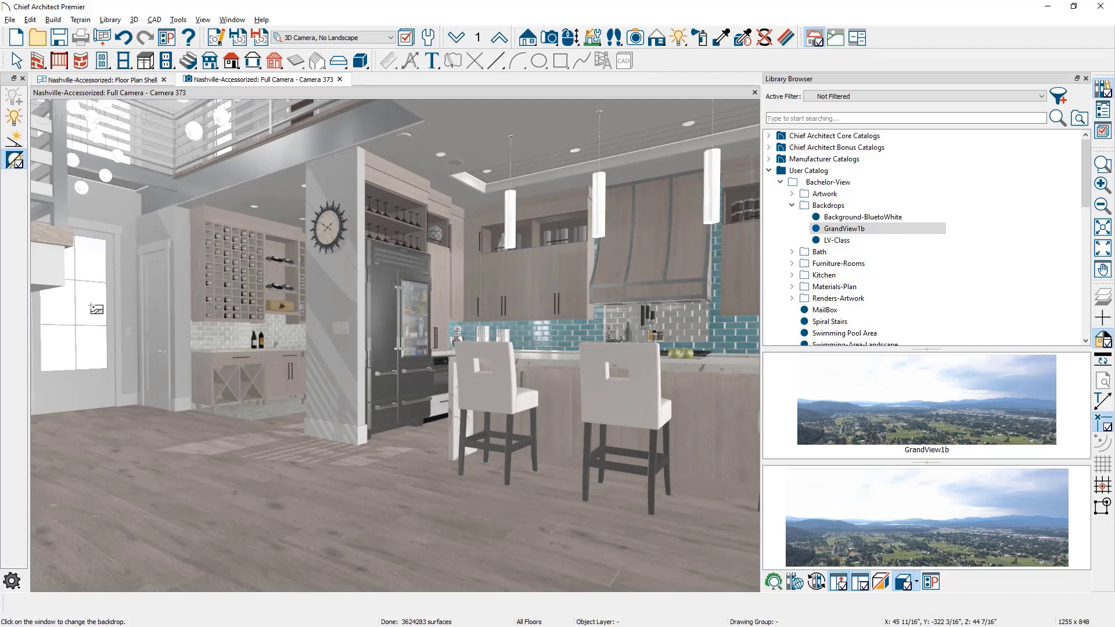
left_click(97, 309)
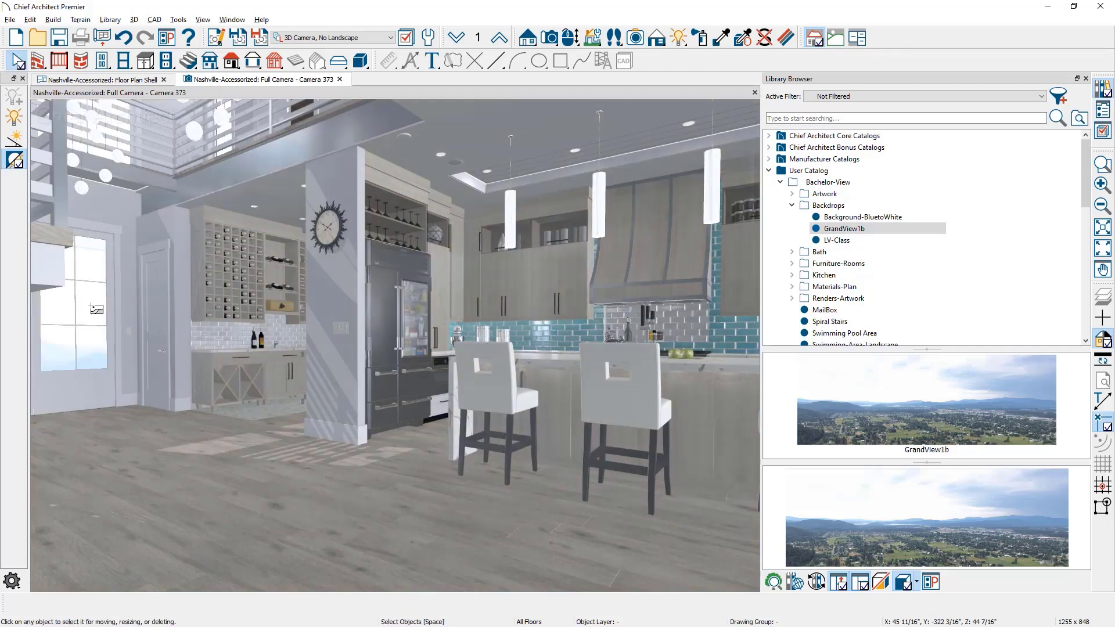
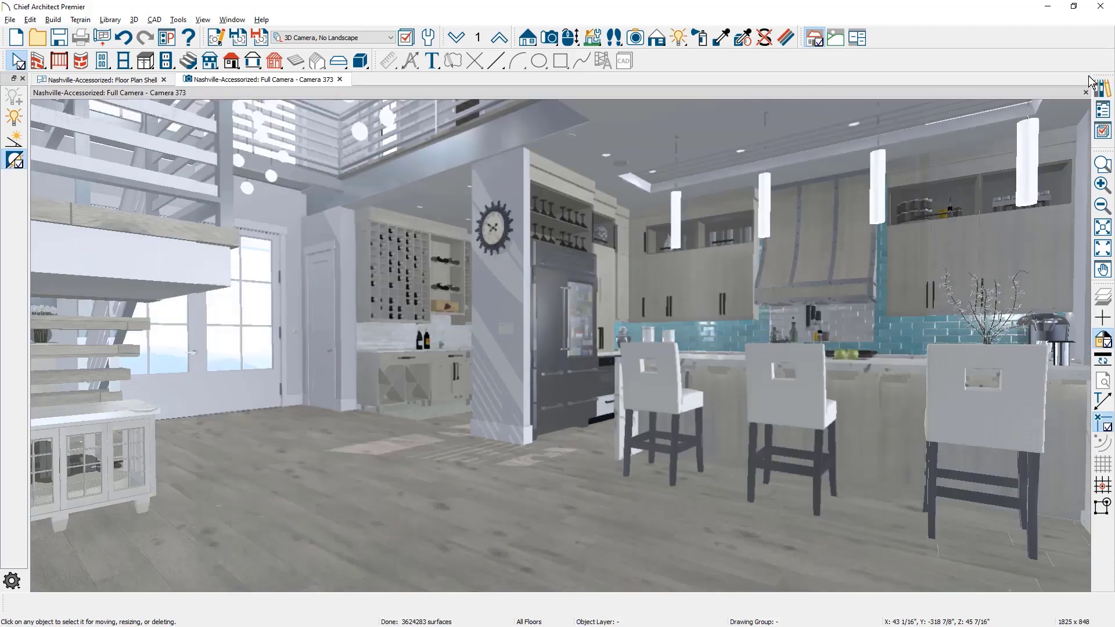
Reframe the kitchen and set the camera exposure to 0.3 in the Physically Based rendering options.
left_click(1102, 270)
left_click_drag(638, 336, 564, 328)
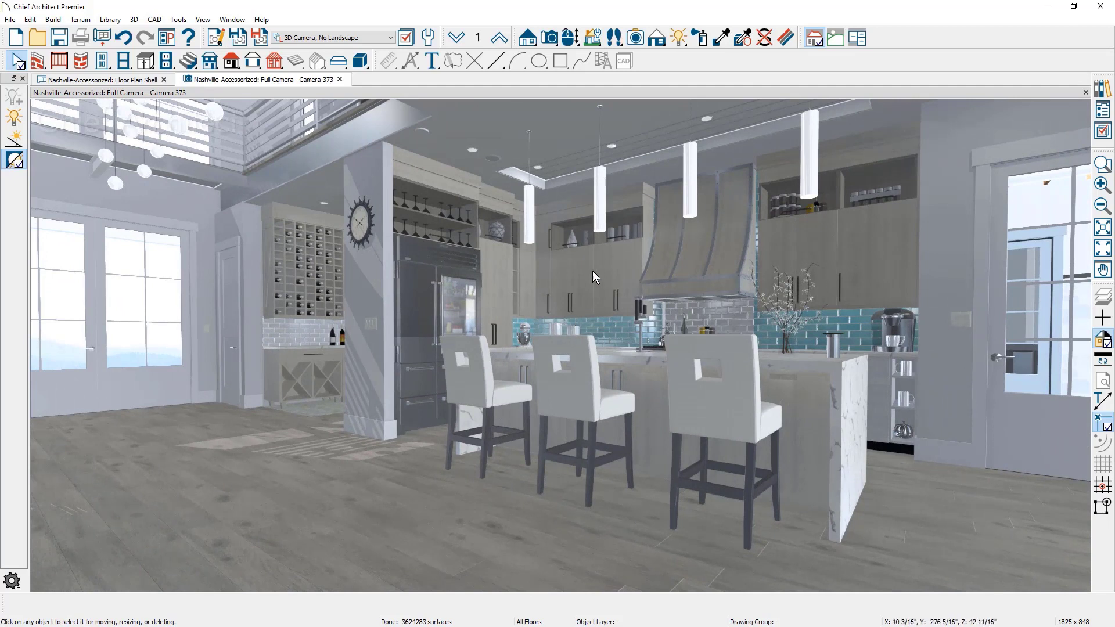
left_click(657, 38)
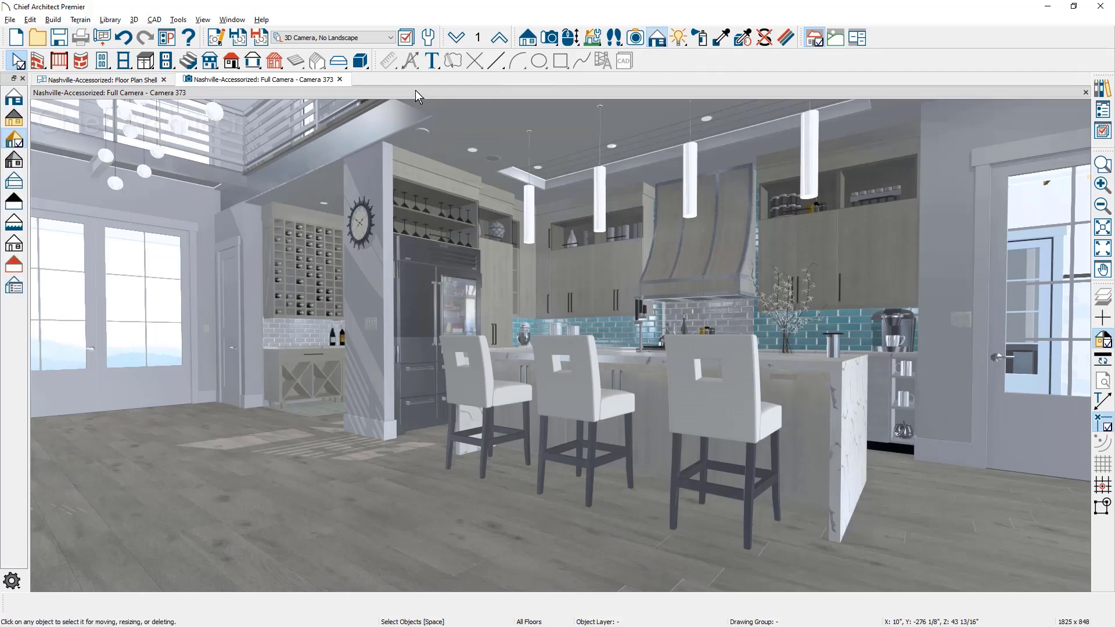
left_click(16, 285)
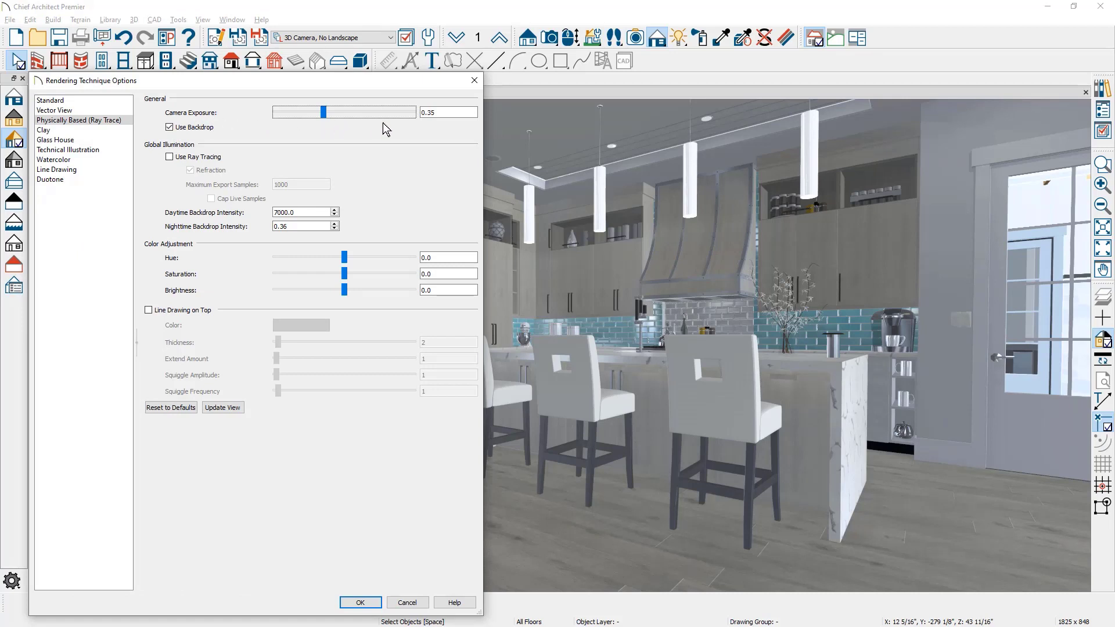
left_click(442, 114)
key("BackSpace")
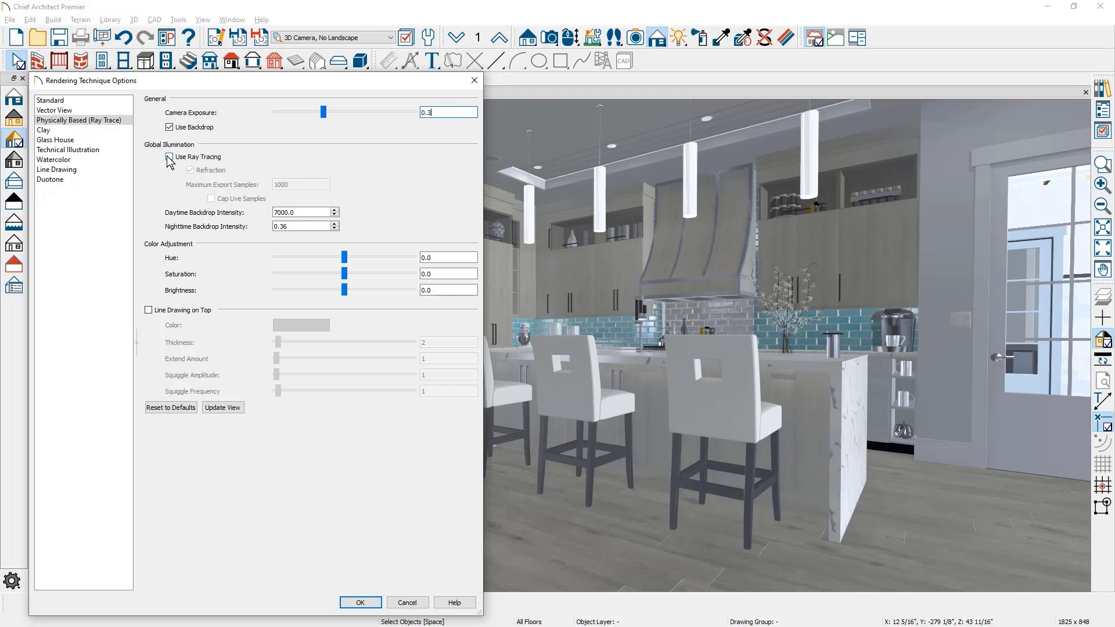
Enable ray tracing for the Physically Based technique and set the daytime backdrop intensity to 1000.
left_click(169, 158)
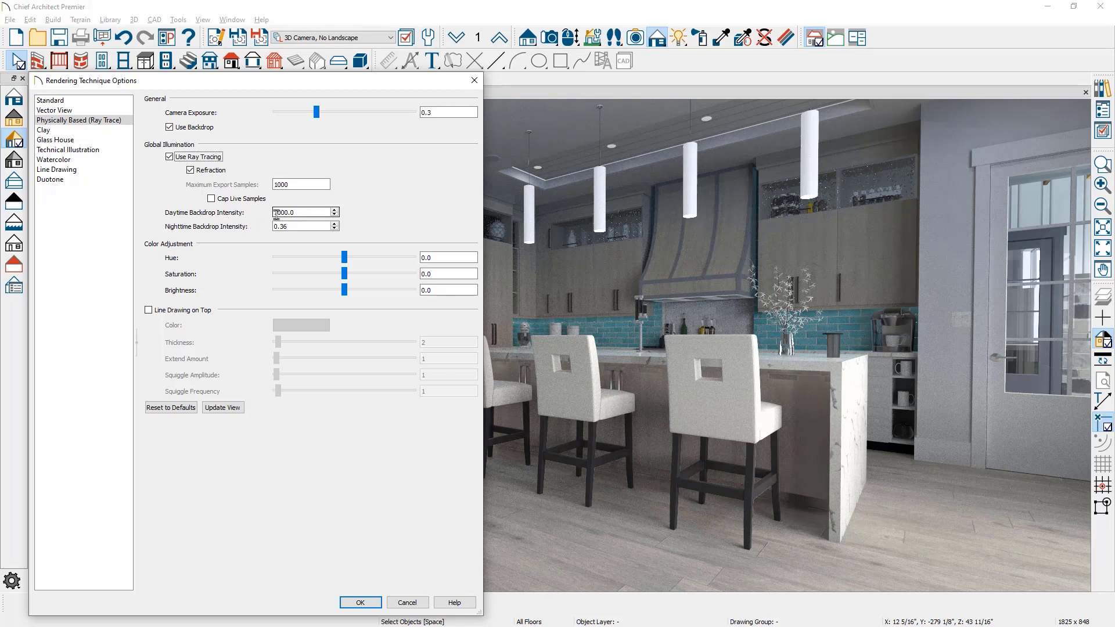
left_click_drag(277, 213, 264, 210)
type("1")
key("Tab")
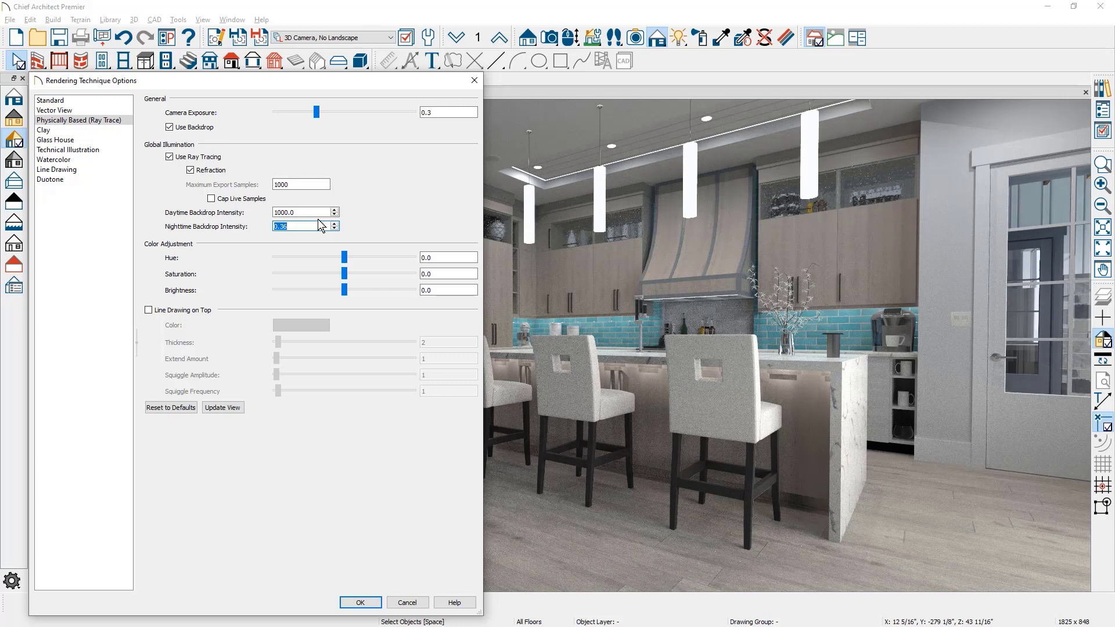
left_click(310, 226)
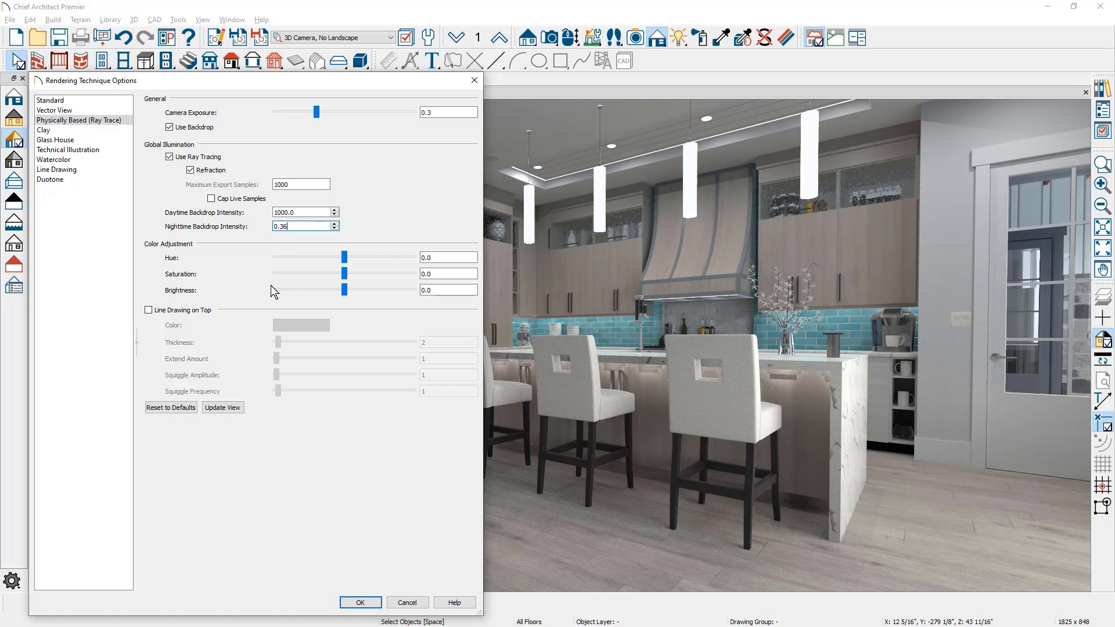
Set the Physically Based color adjustment to 25 for saturation and 25 for brightness.
left_click(436, 277)
type("25")
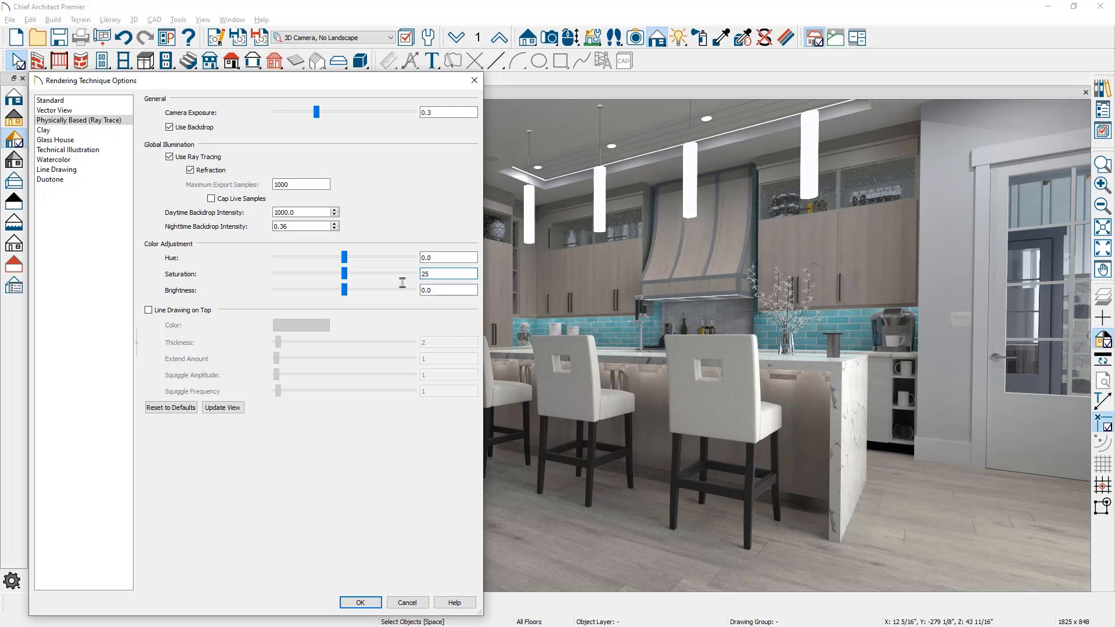
key("Tab")
left_click(439, 290)
left_click_drag(439, 290, 404, 293)
type("25")
key("Tab")
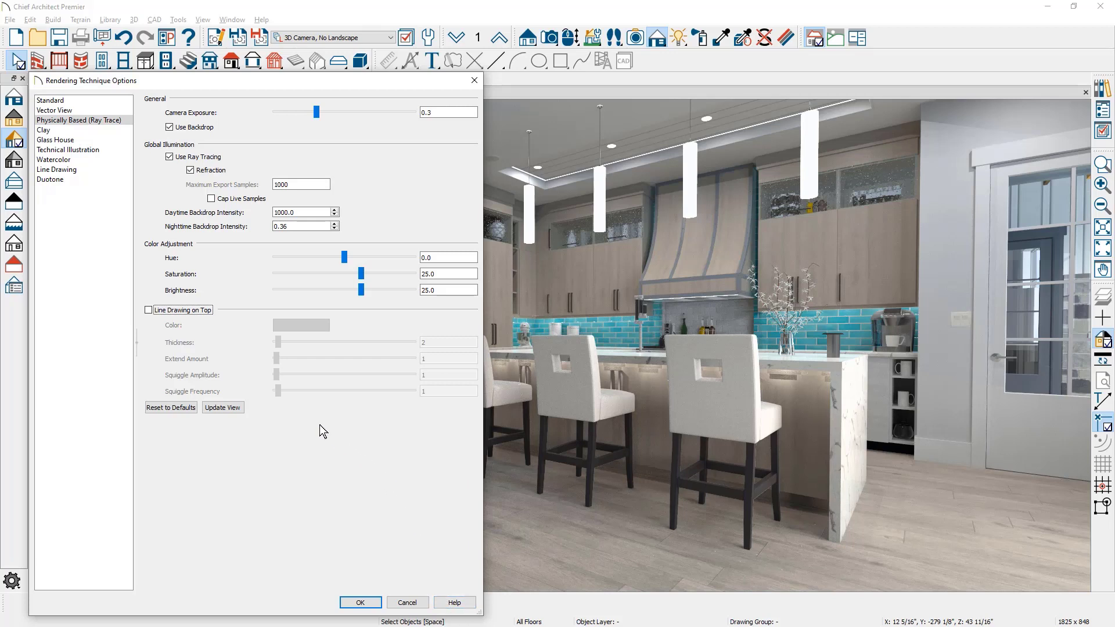
Try the line drawing overlay on the kitchen view, turn it off again and accept the rendering options.
left_click(149, 311)
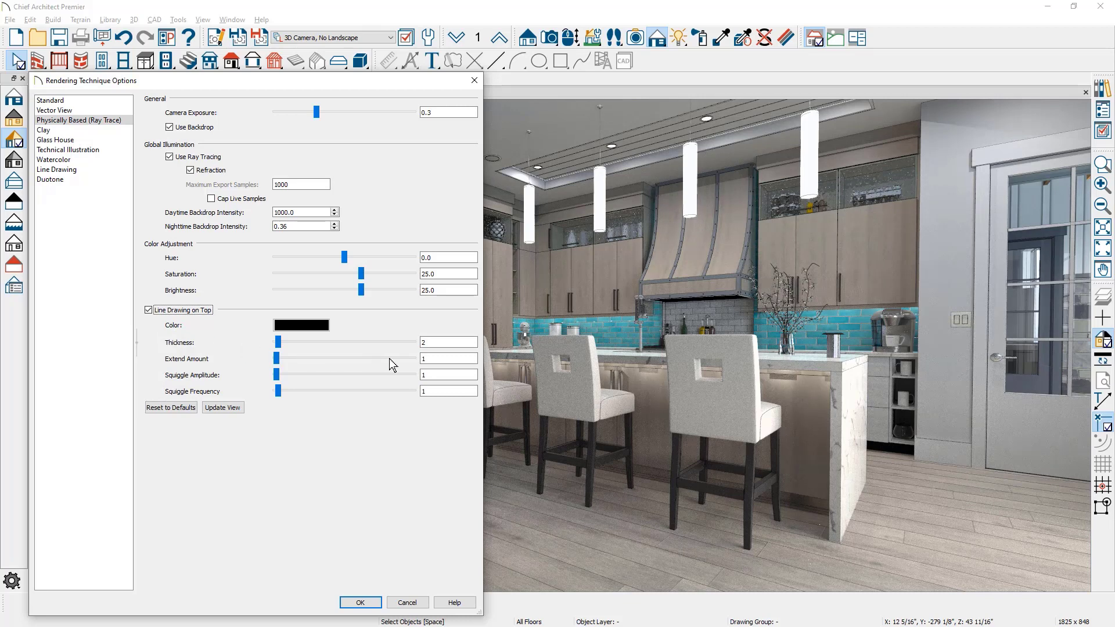
left_click(149, 310)
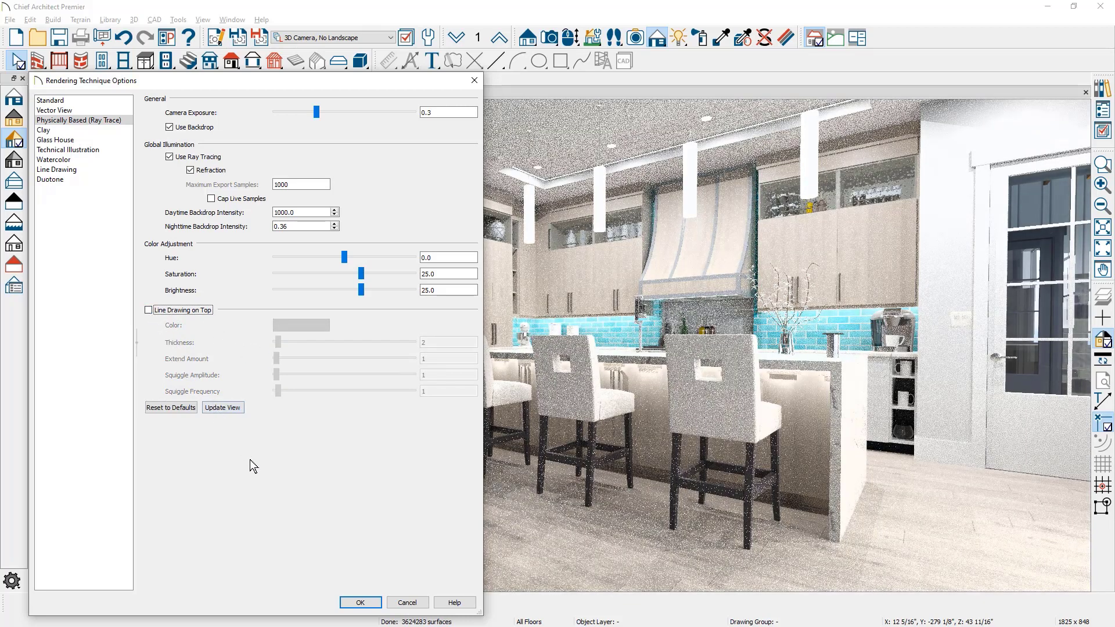
left_click(360, 604)
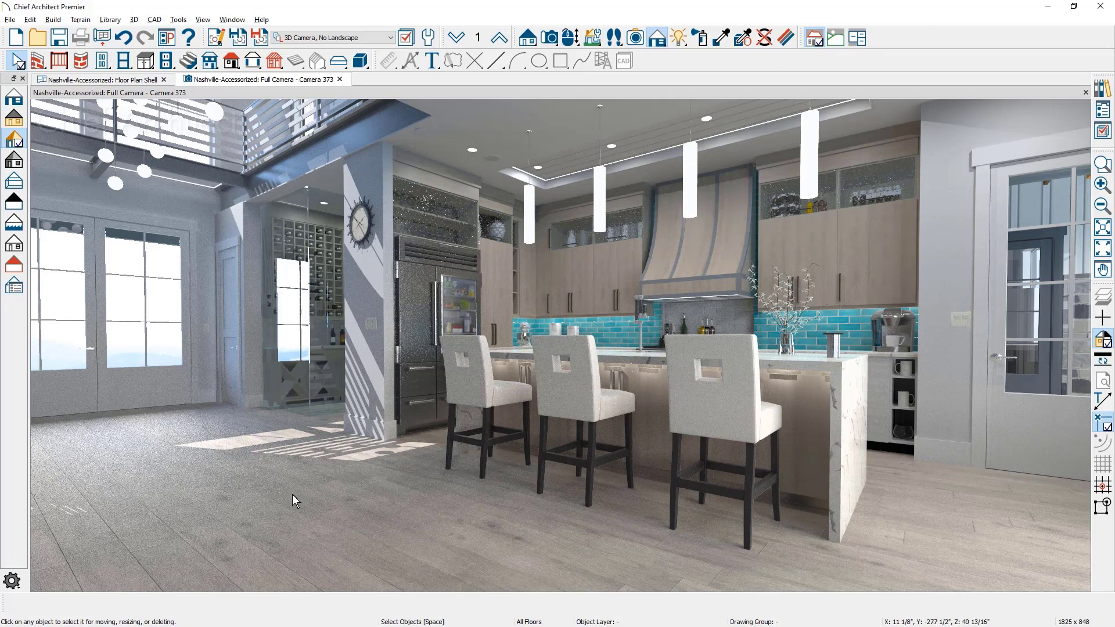
Check the video card status for hardware ray tracing support in the program preferences, and close them.
left_click(30, 19)
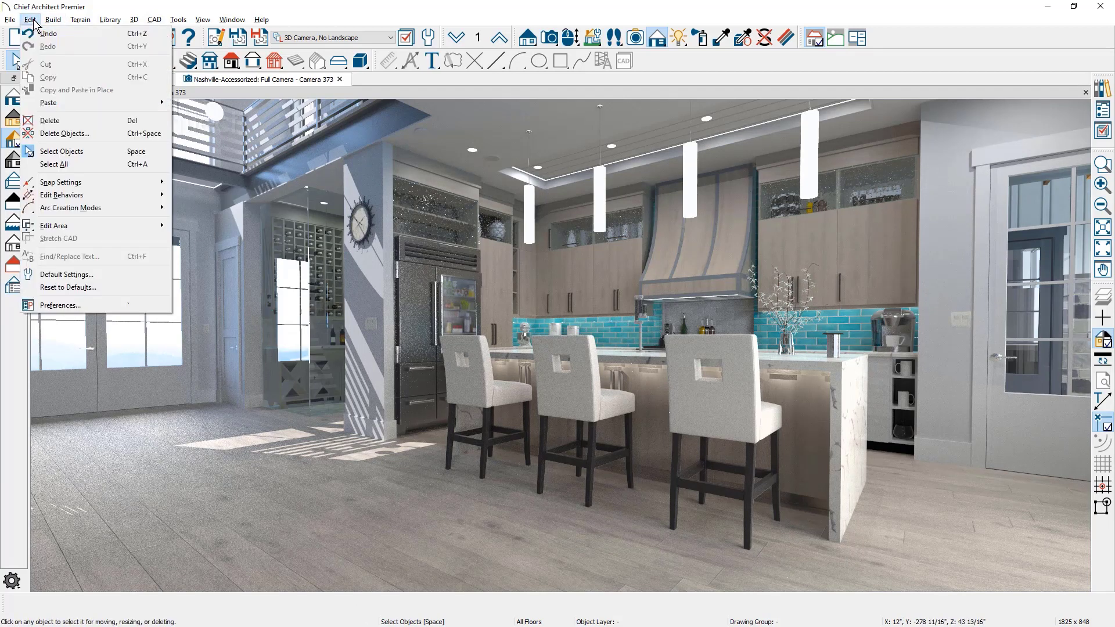
left_click(87, 307)
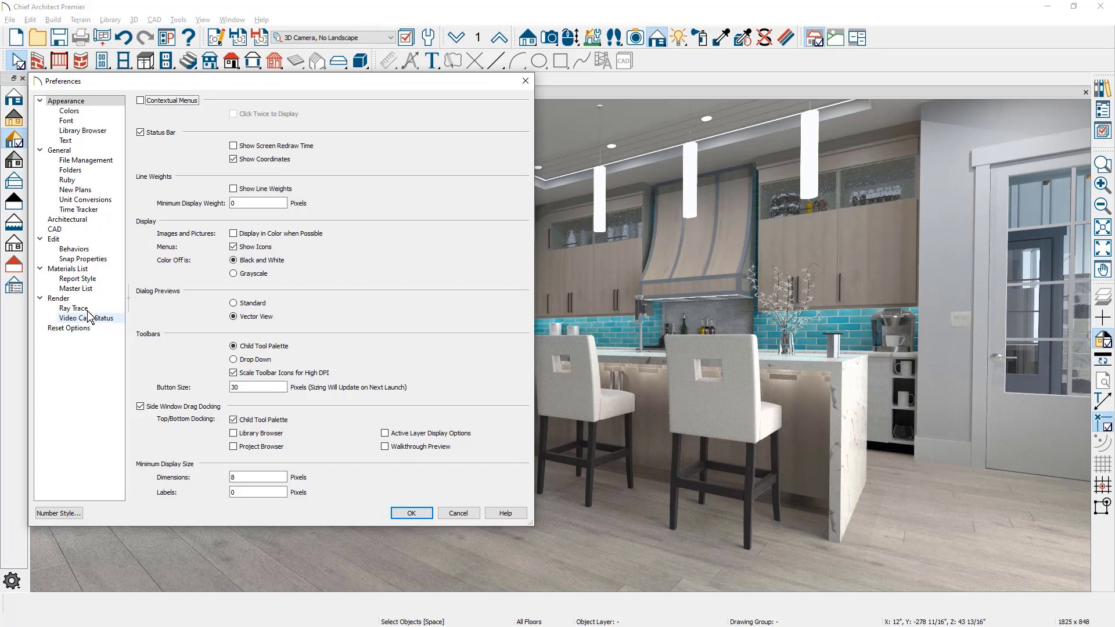
left_click(88, 318)
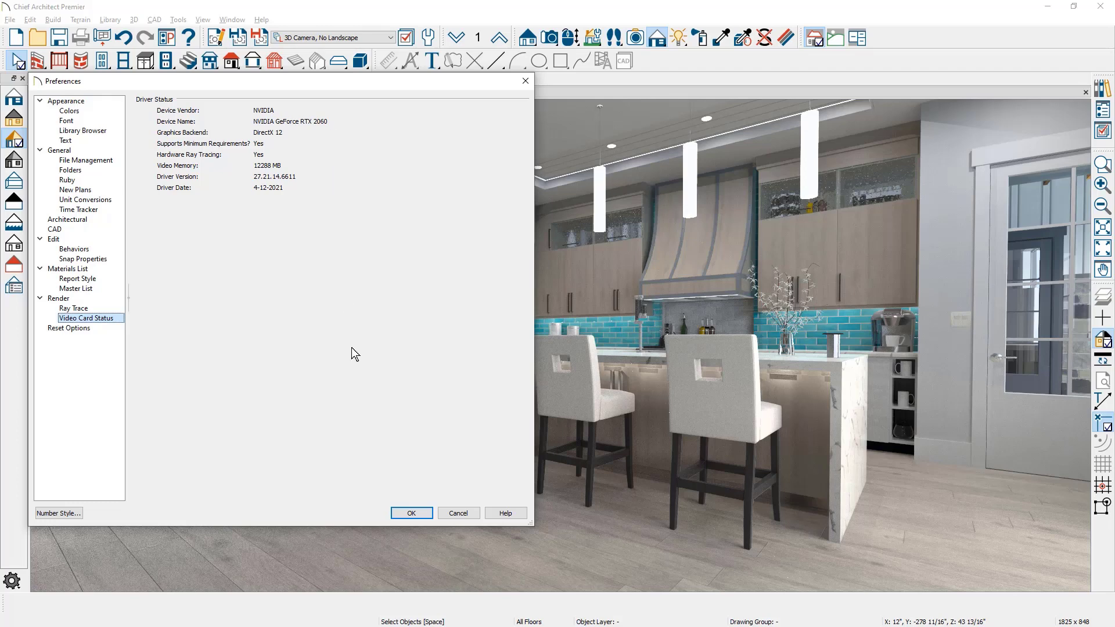
left_click(410, 512)
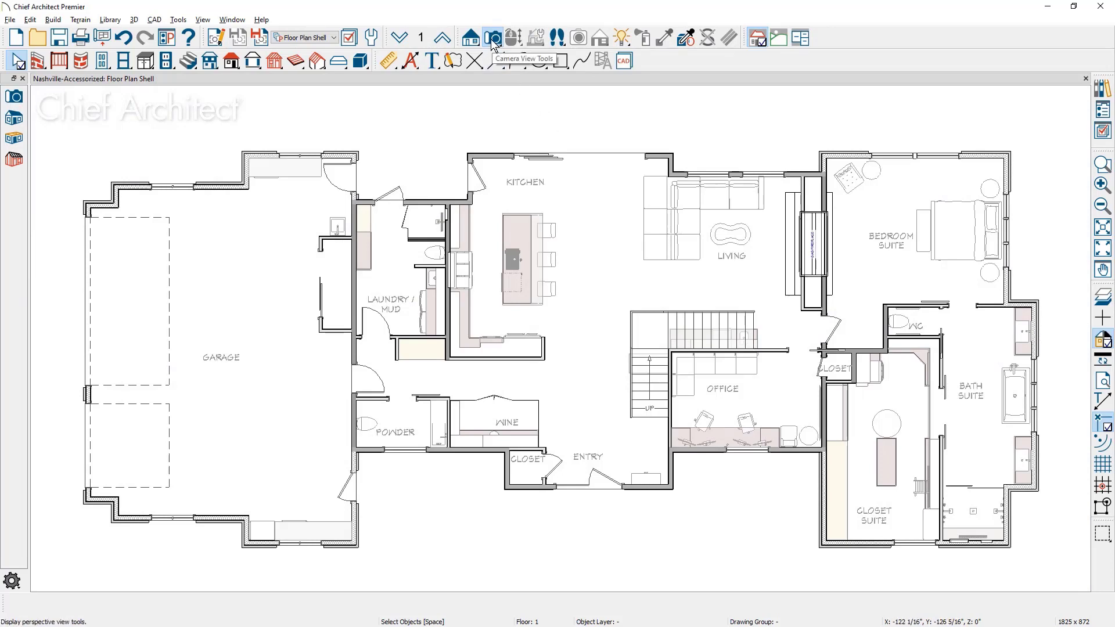
Create a dollhouse floor overview of the house, and enlarge and center it in the view.
left_click(10, 138)
left_click_drag(338, 249, 385, 274)
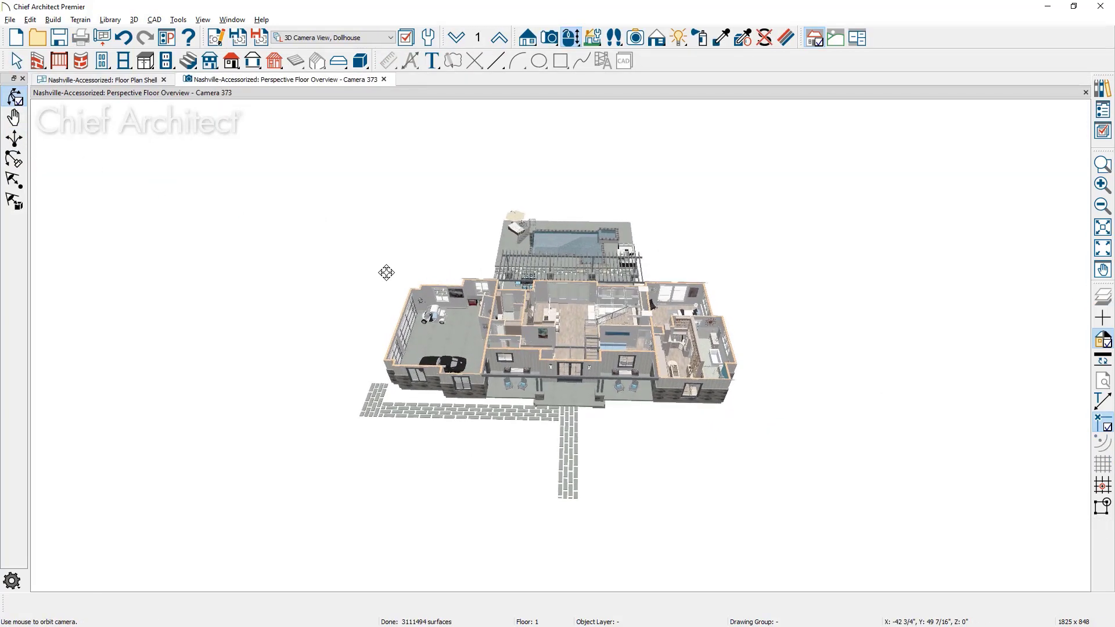
scroll(614, 320, "up", 4)
scroll(613, 320, "up", 5)
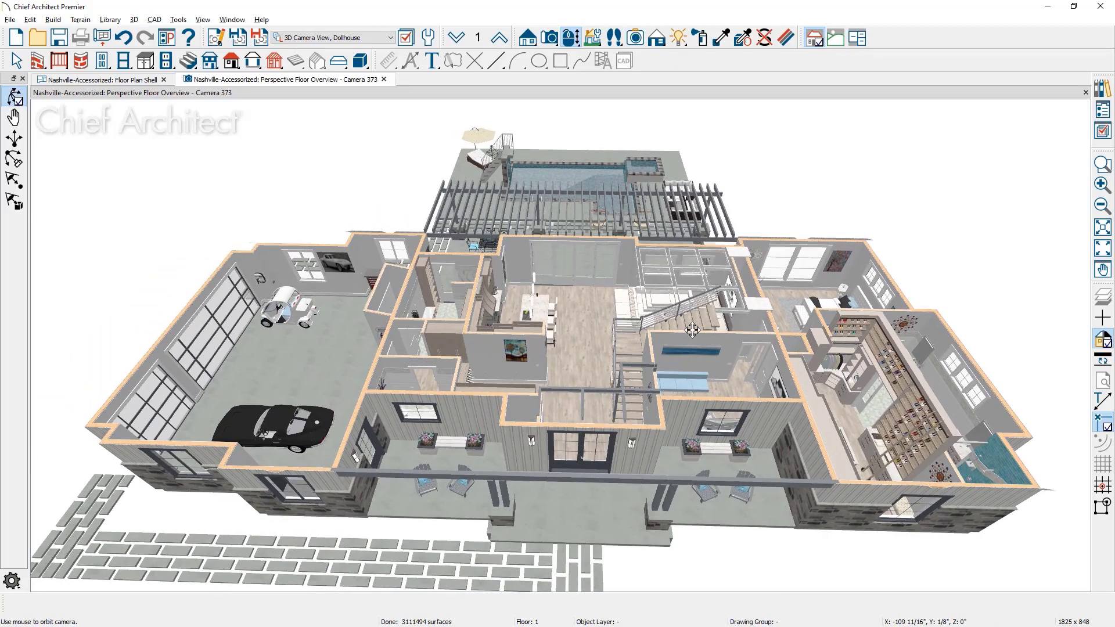
left_click_drag(692, 330, 695, 332)
middle_click_drag(695, 331, 692, 361)
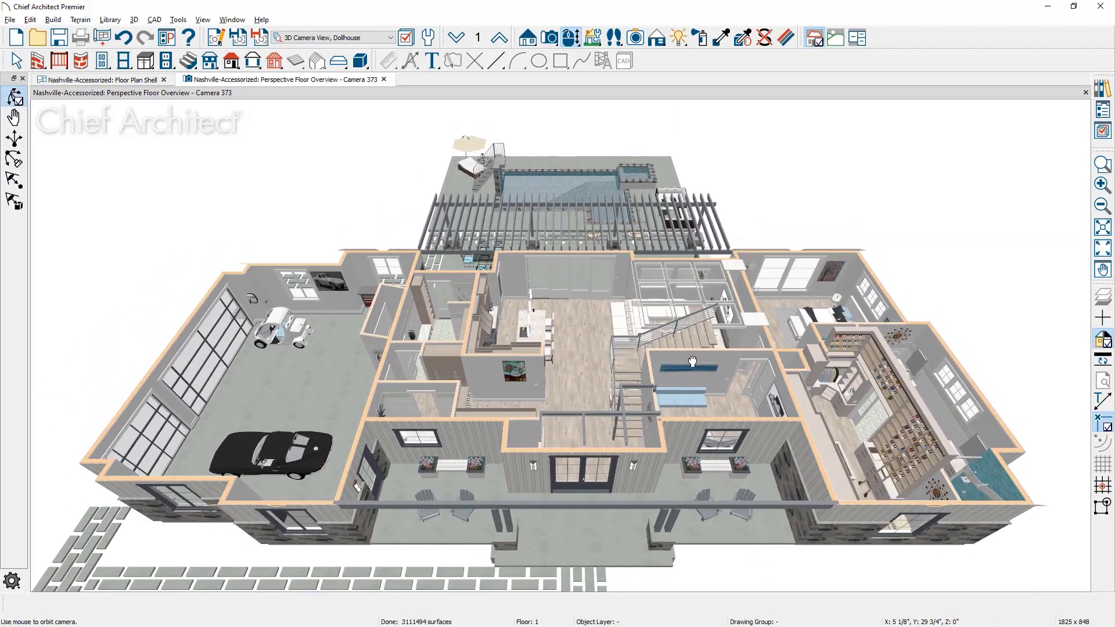
Enable reflections for the floor overview camera and accept its specification.
left_click(215, 37)
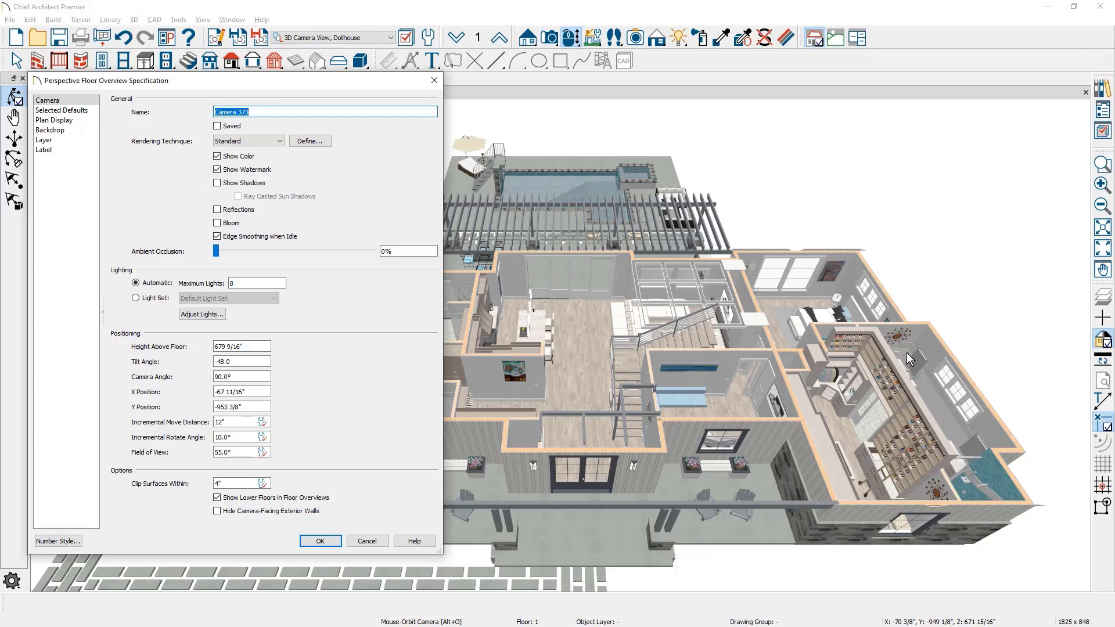
left_click(218, 212)
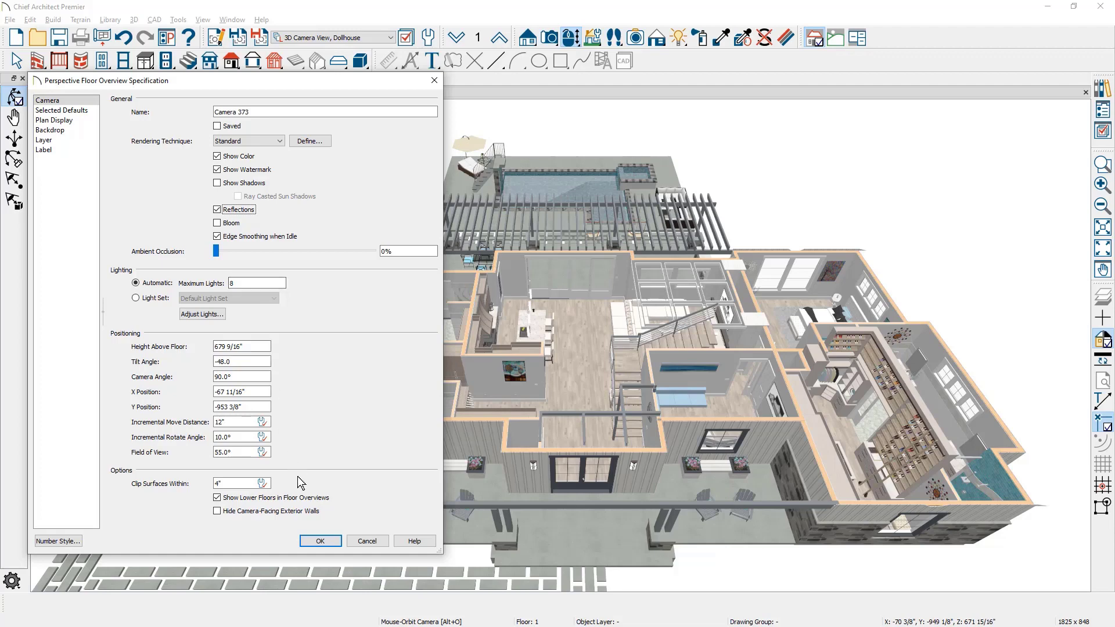
left_click(320, 538)
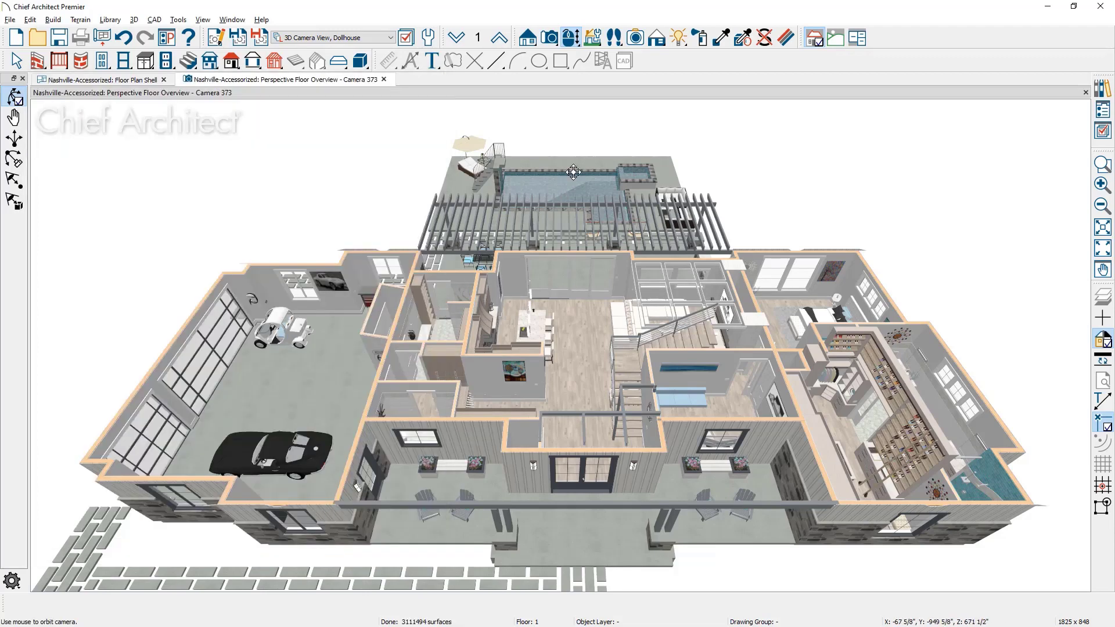
Review the sunlight settings of the floor overview camera and accept them as they are.
left_click(677, 44)
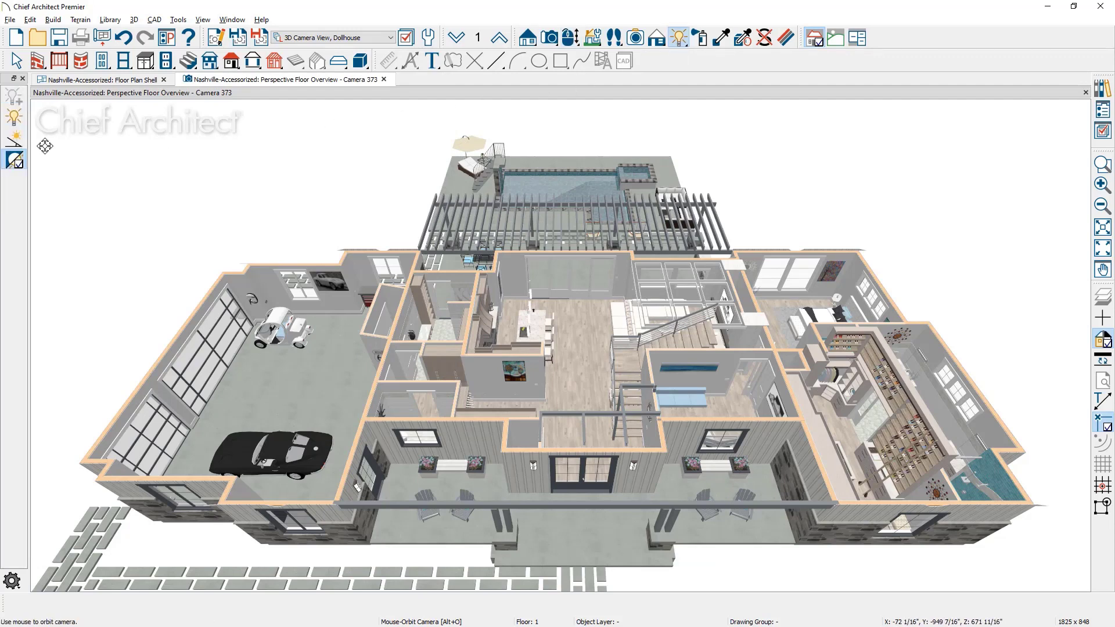
left_click(20, 144)
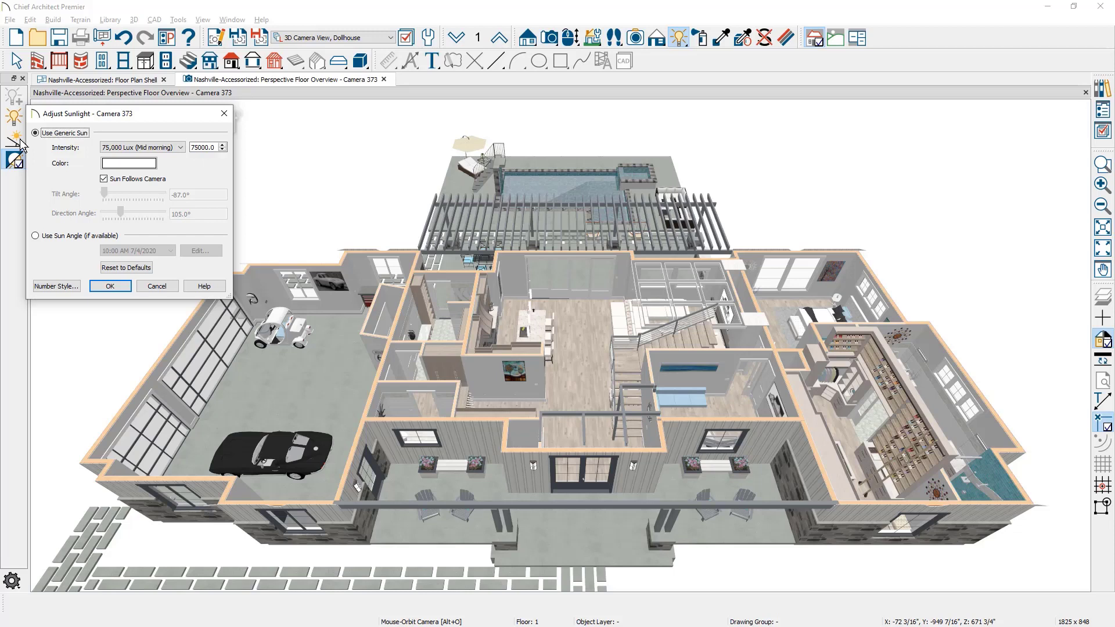
left_click(109, 285)
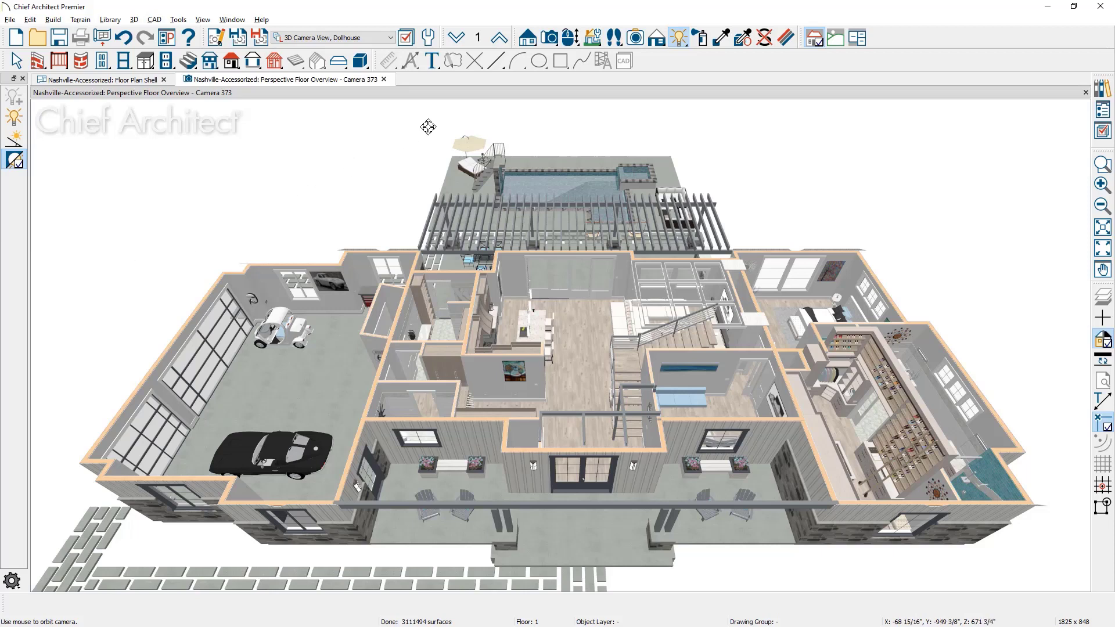
Switch the floor overview to the Physically Based rendering technique and set its camera exposure to 0.6.
left_click(656, 39)
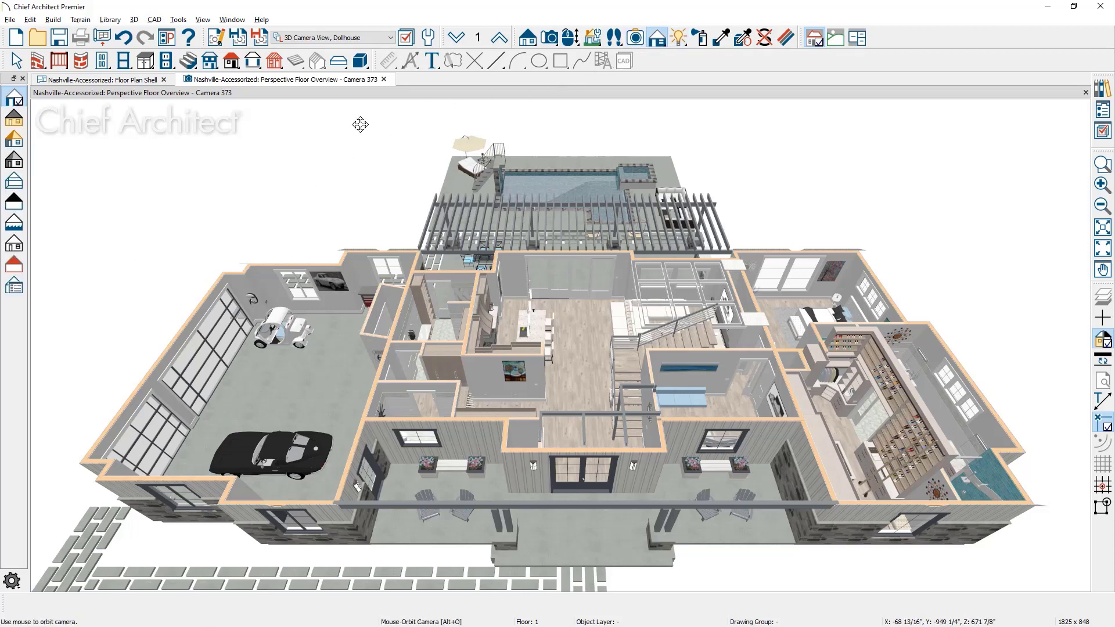
left_click(16, 289)
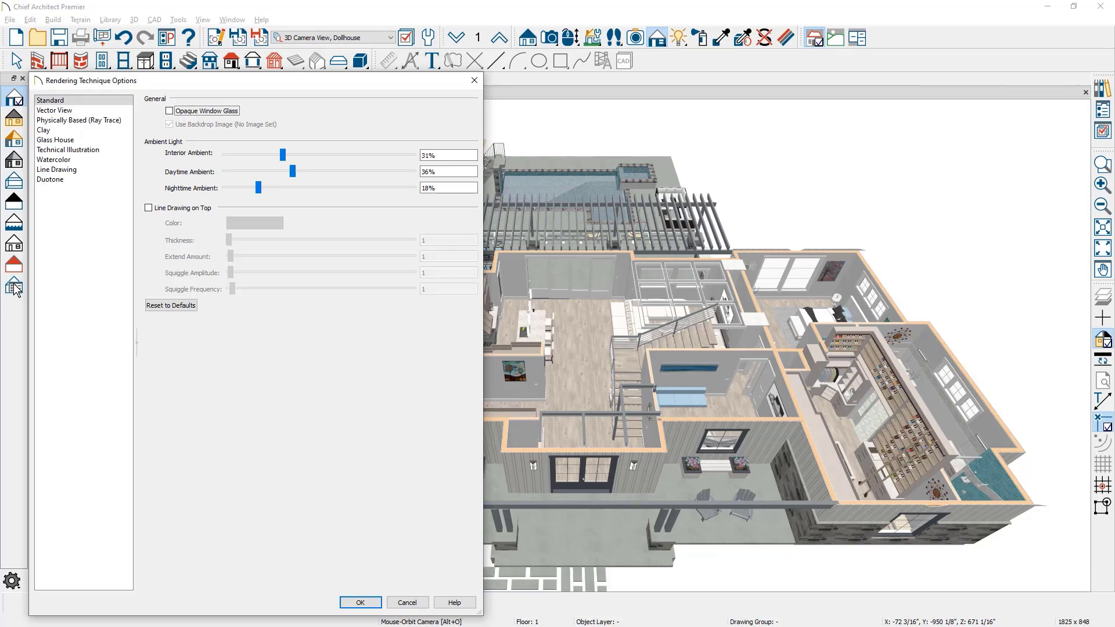
left_click(106, 120)
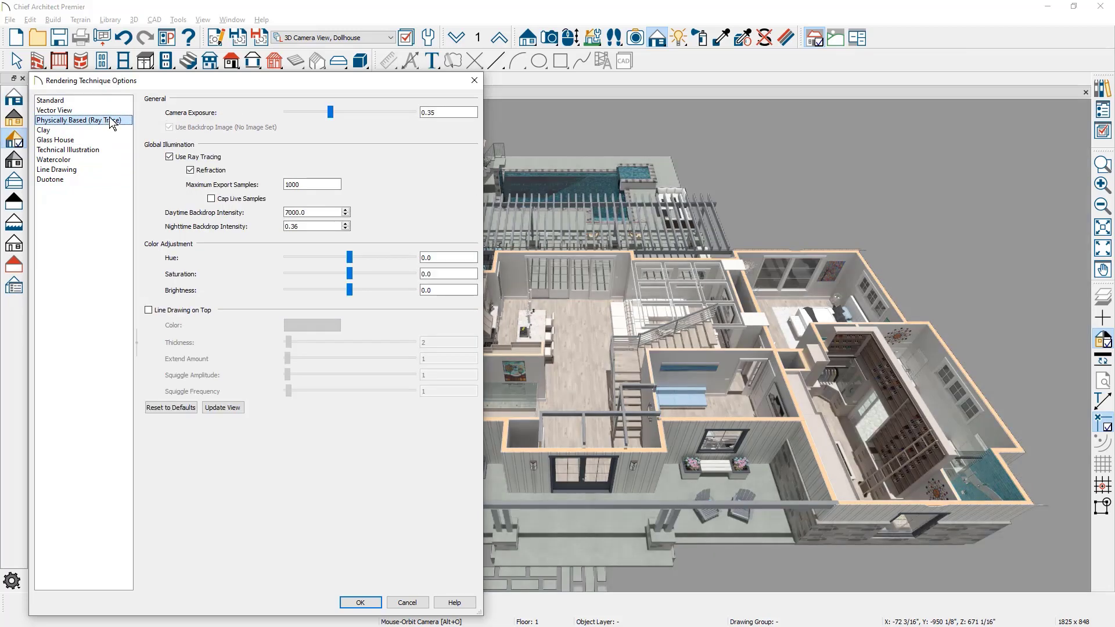
left_click(440, 114)
key("BackSpace")
key("BackSpace")
type("6")
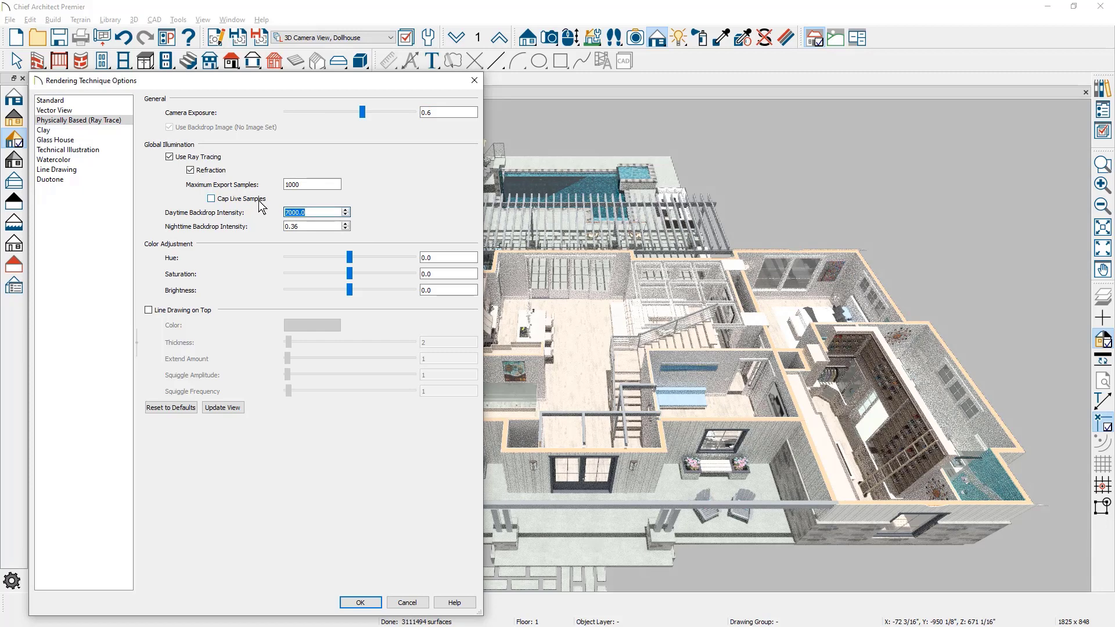
Set the daytime backdrop intensity of the floor overview to 100000.
type("10")
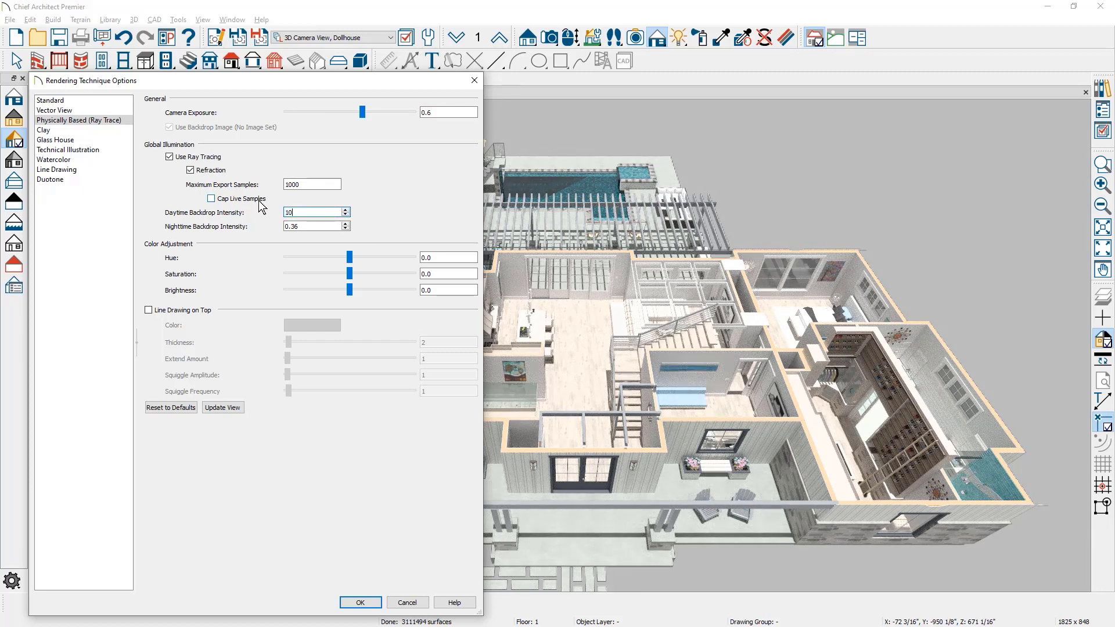
type("0000")
key("Tab")
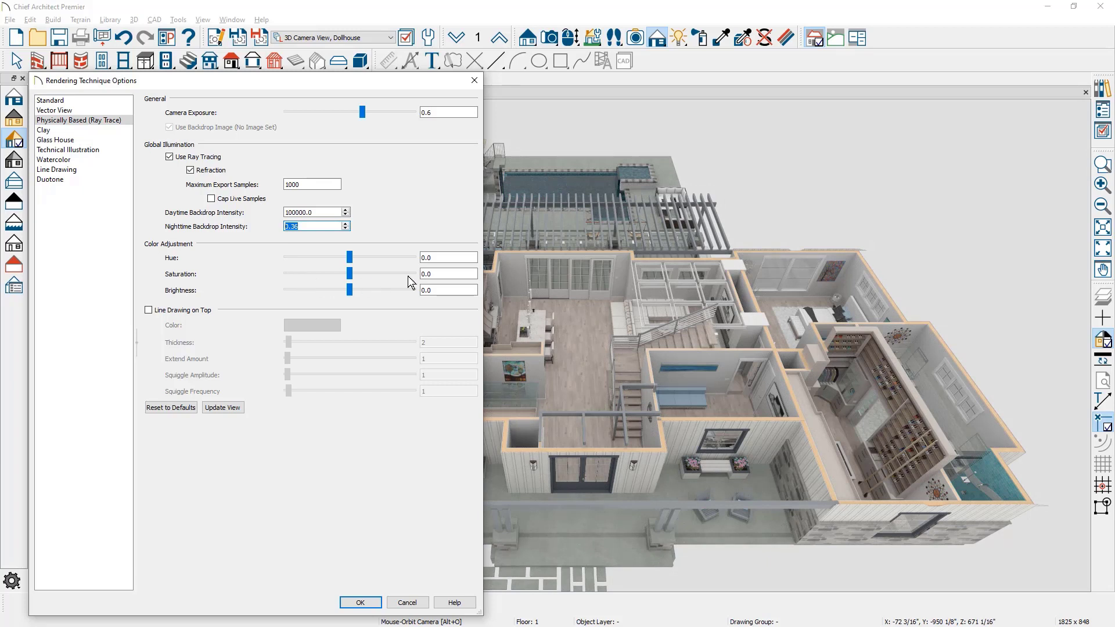
Set the floor overview's saturation to 35 and brightness to 25, and accept the rendering options.
double_click(434, 273)
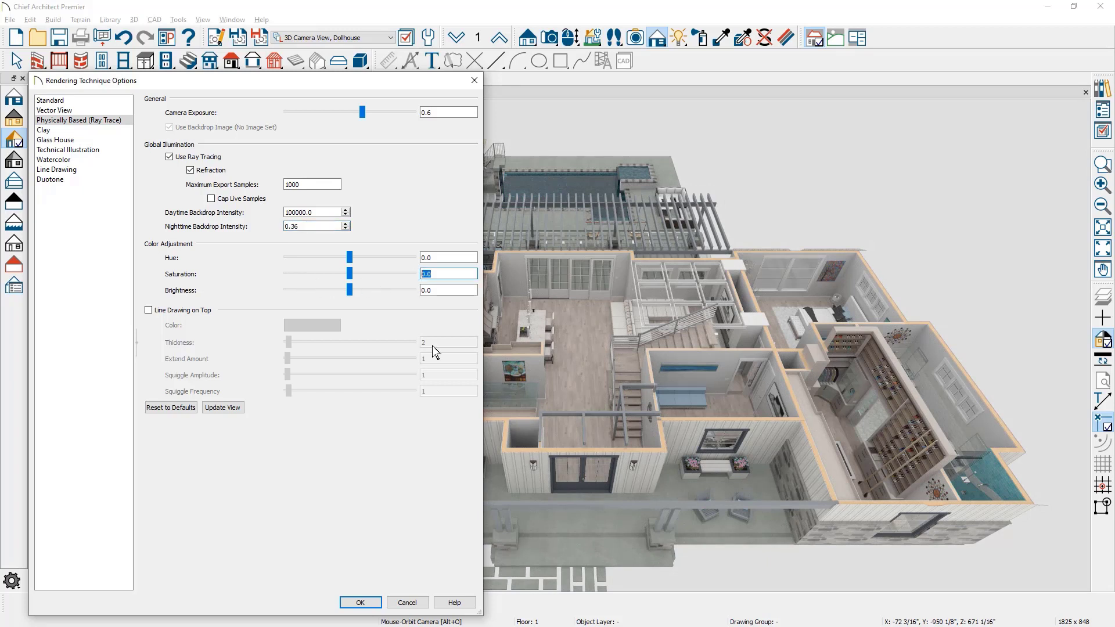
type("35")
left_click(430, 289)
type("25")
key("Tab")
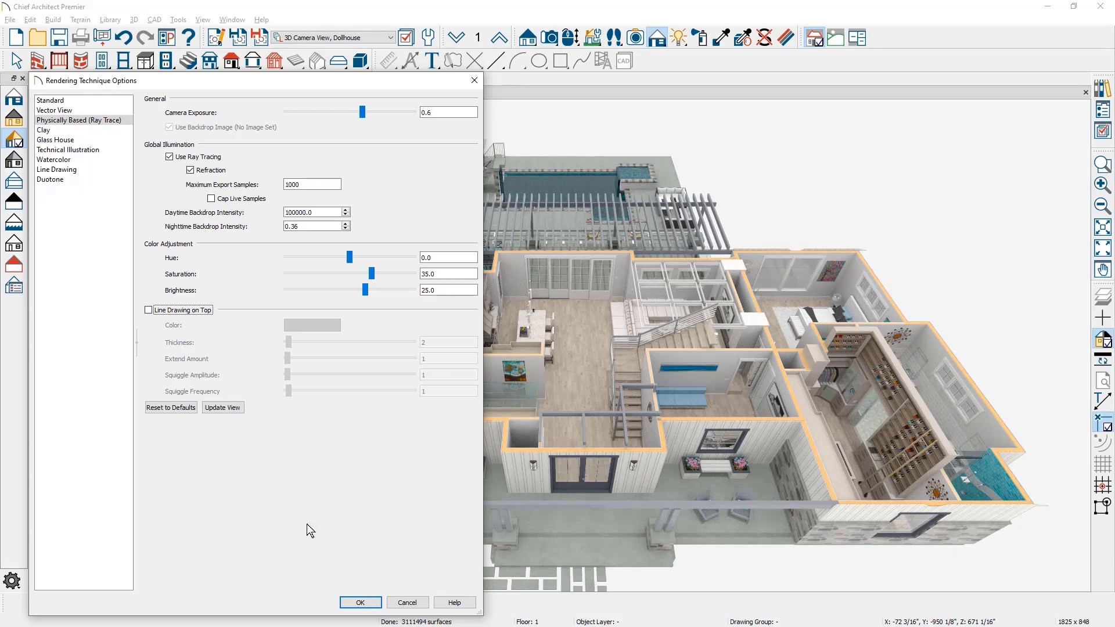
left_click(360, 603)
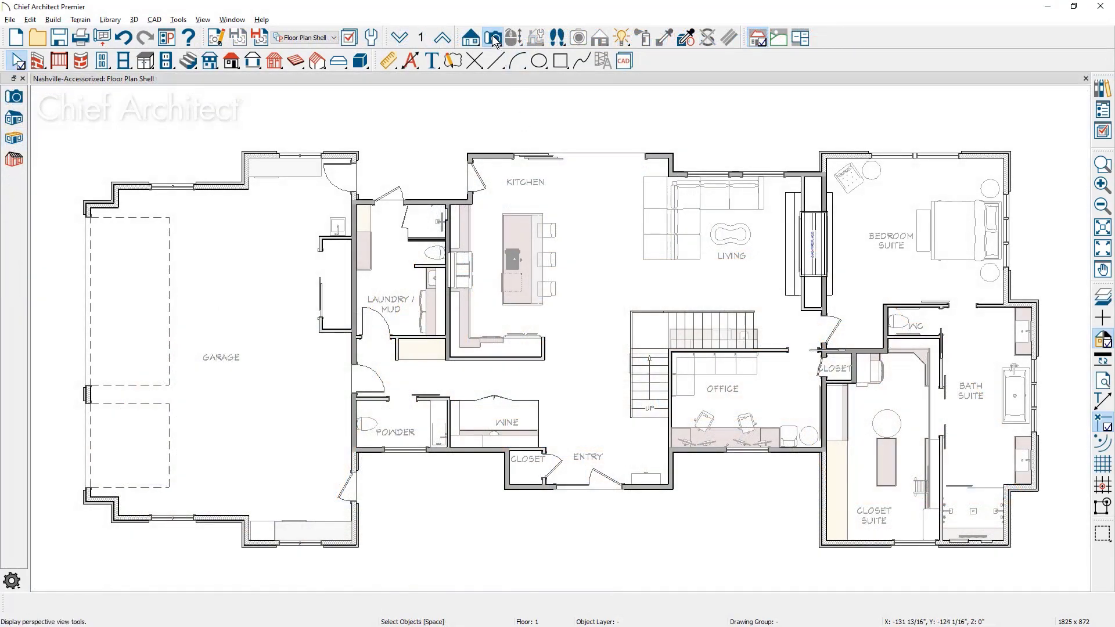
Create a perspective full overview of the house exterior and frame its front facade from an angle.
left_click(14, 120)
left_click_drag(349, 271, 560, 288)
scroll(560, 288, "up", 5)
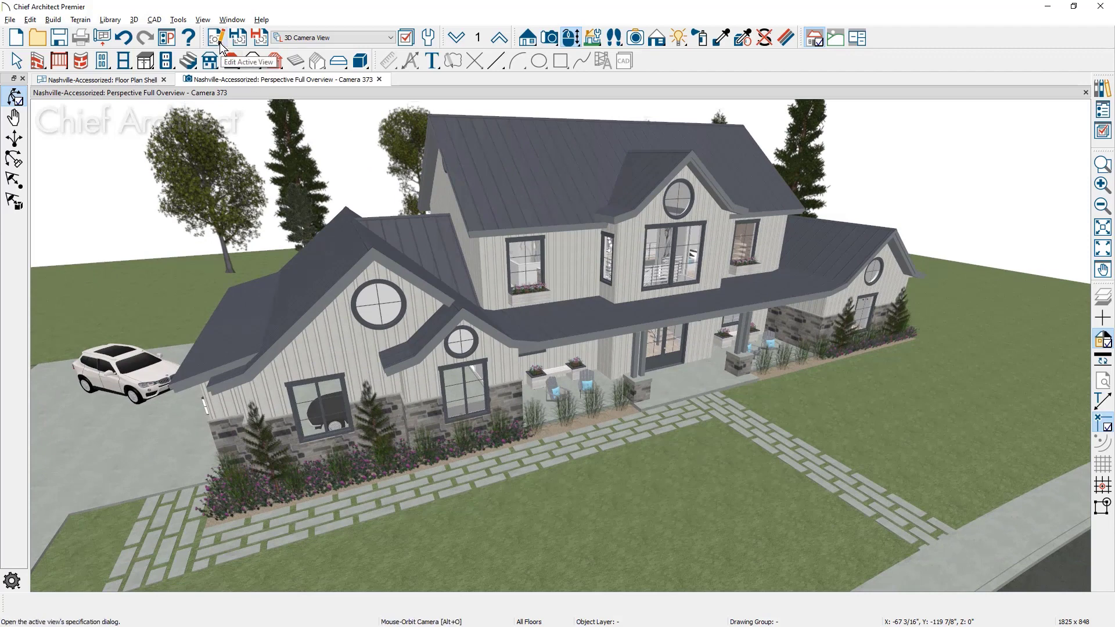
Enable shadows and ray casted sun shadows for the full overview camera and accept its specification.
left_click(217, 42)
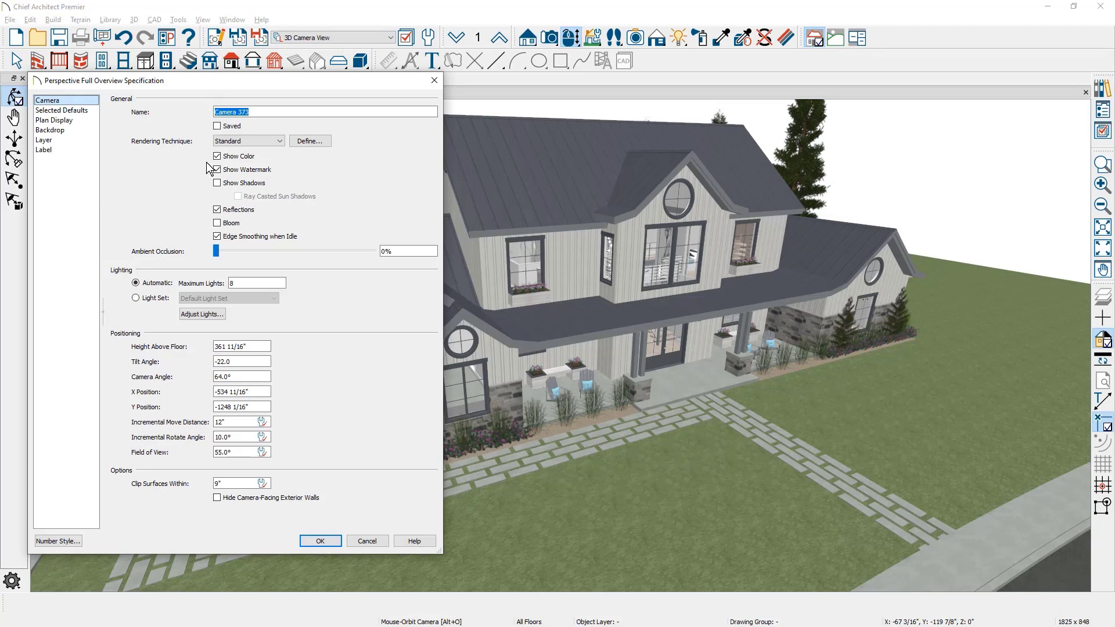
left_click(217, 183)
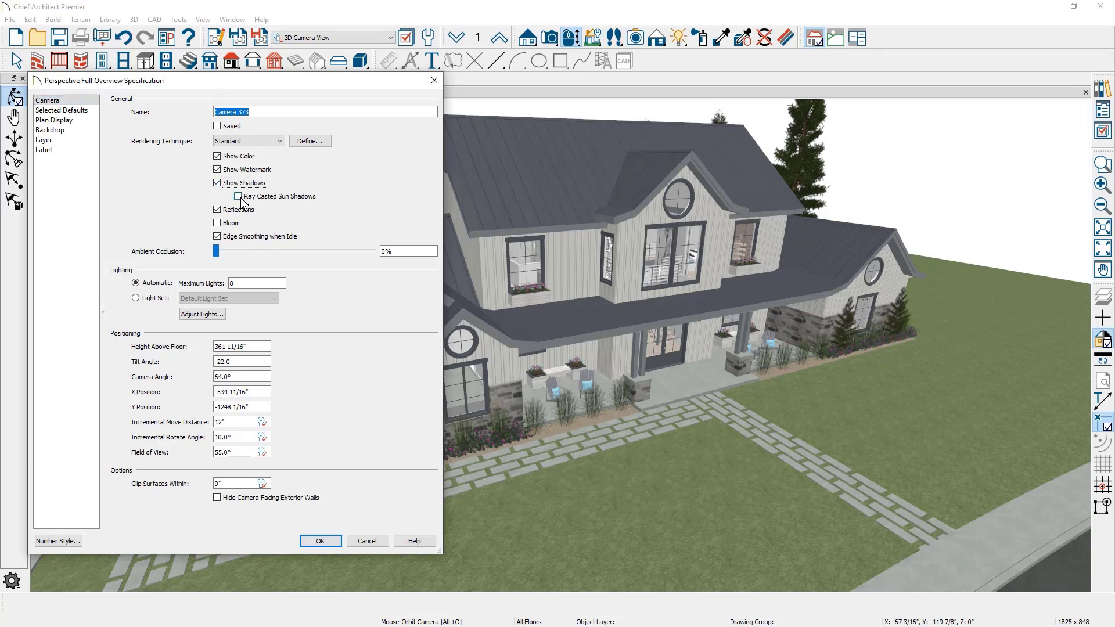
left_click(238, 197)
left_click(219, 211)
left_click(326, 539)
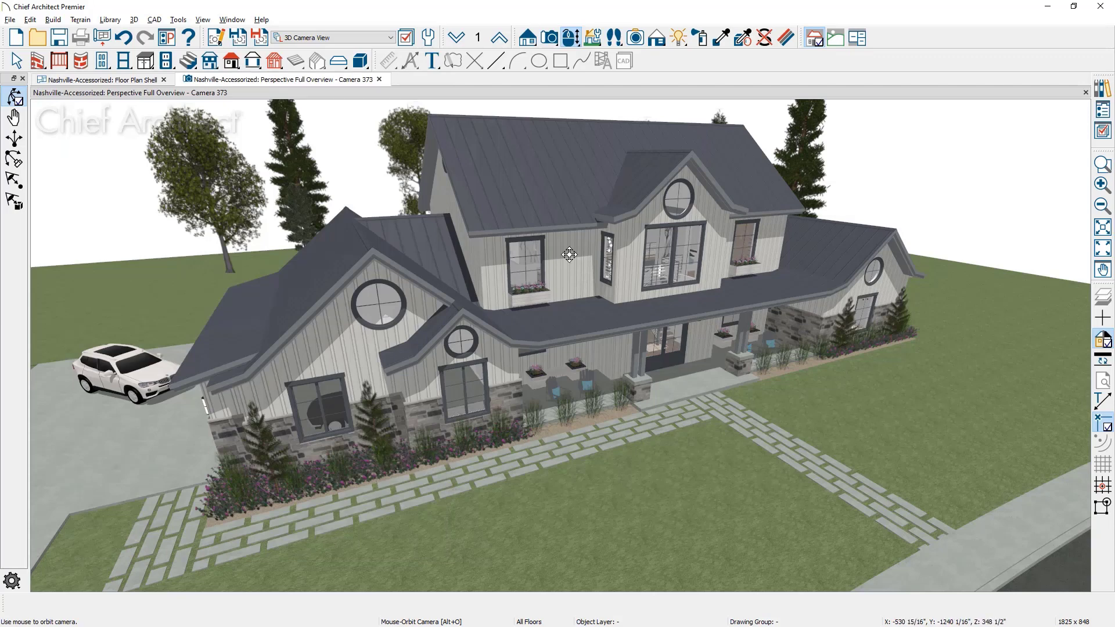
Base the camera's sunlight on the 10:00 AM 7/4/2020 sun angle, accepting its custom lux lighting data.
left_click(675, 39)
left_click(14, 116)
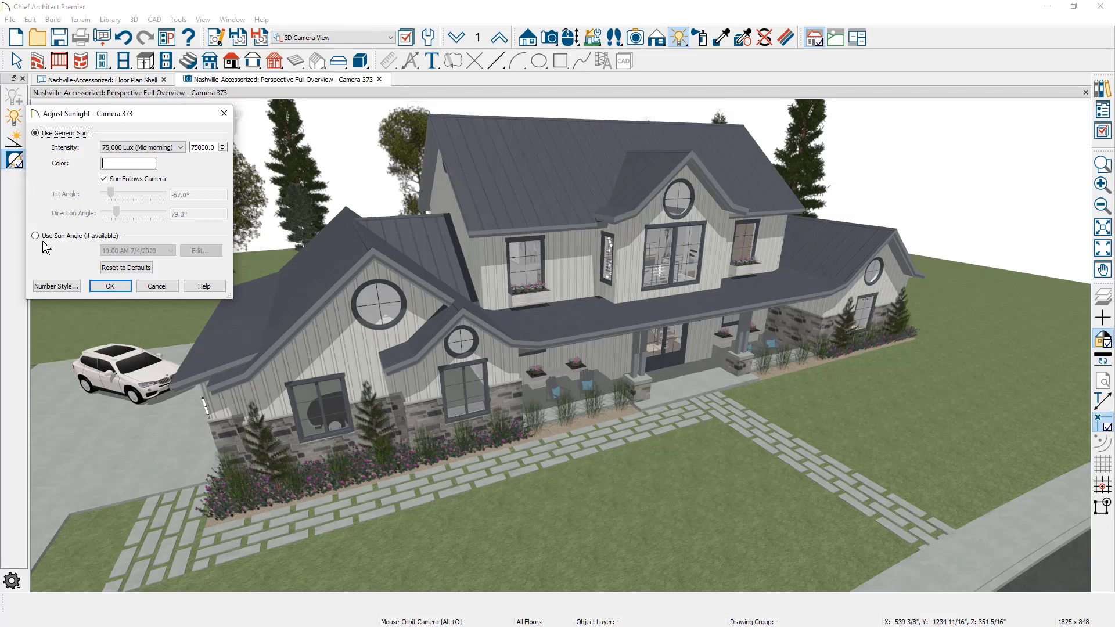
left_click(48, 235)
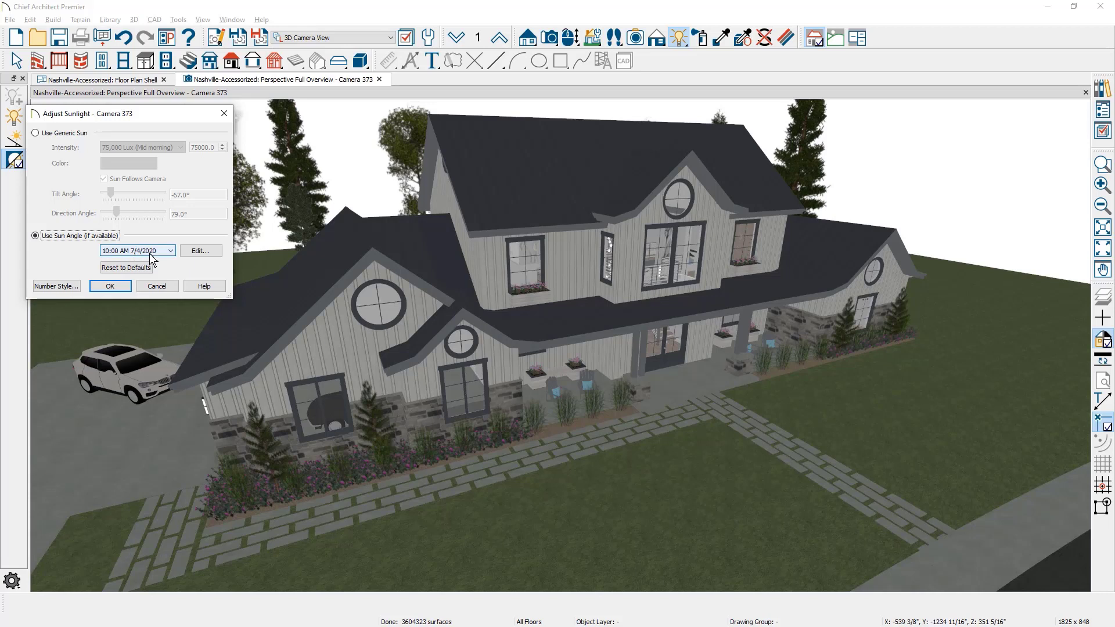
left_click(171, 251)
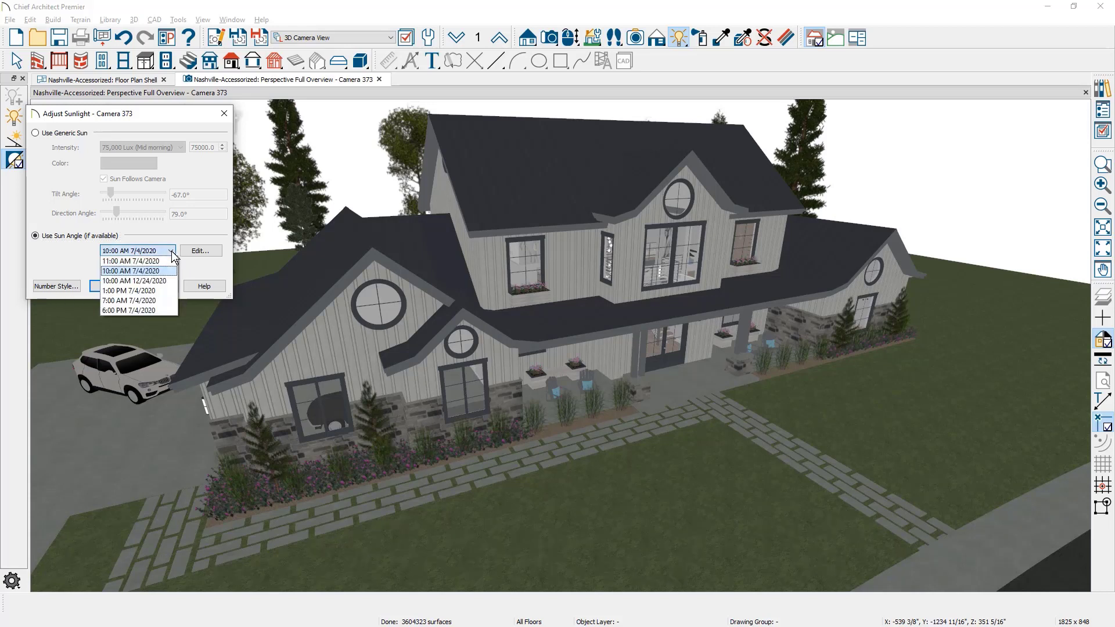
left_click(197, 251)
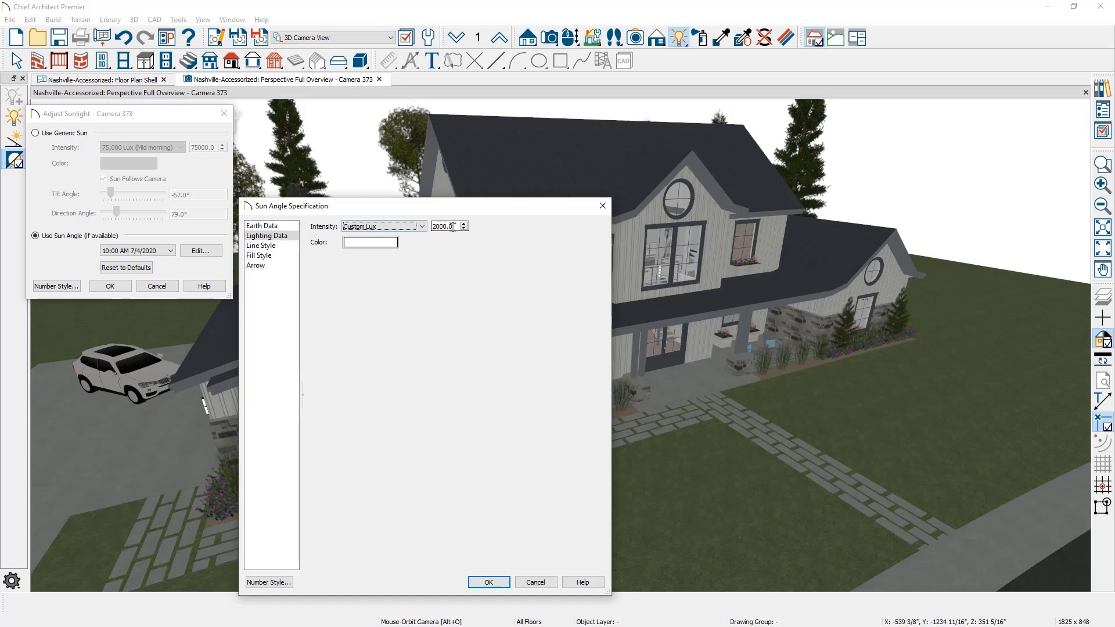
left_click(489, 581)
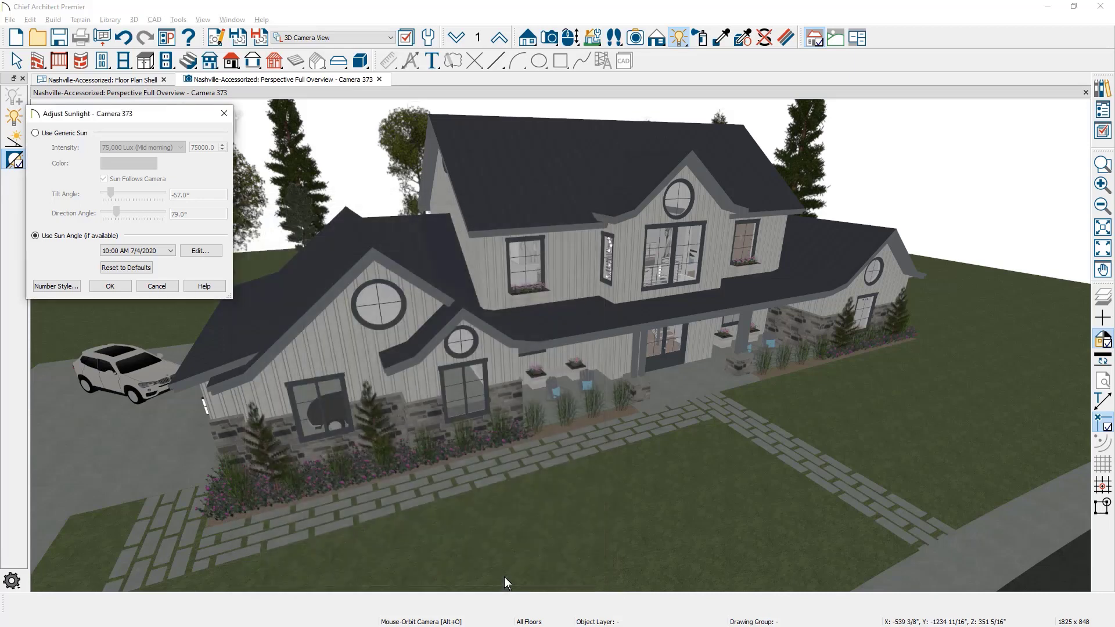
left_click(118, 287)
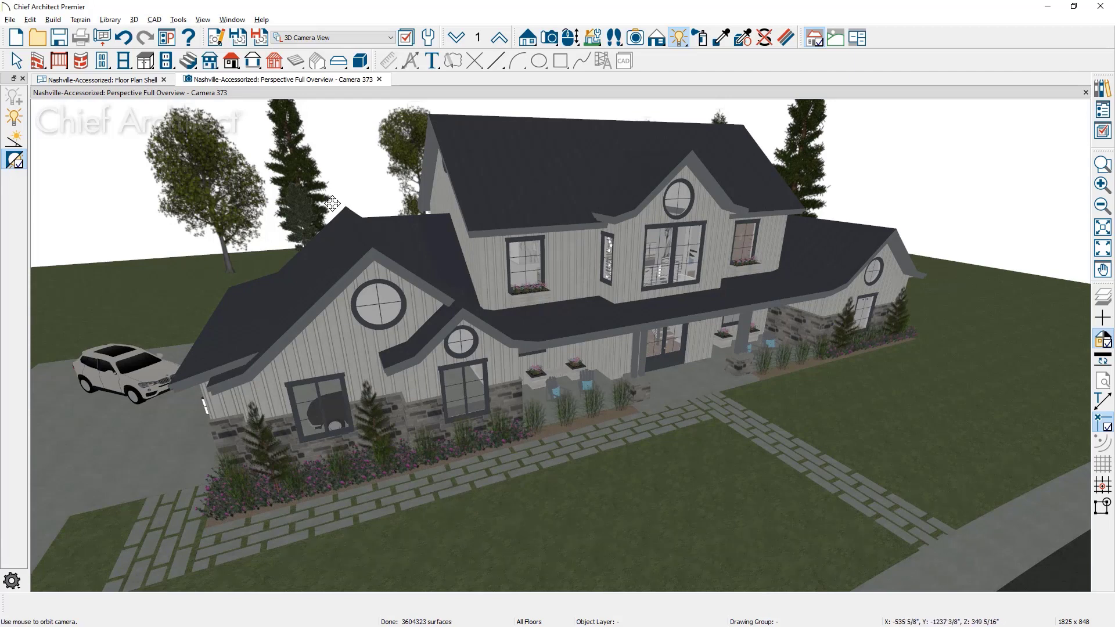
Switch the exterior overview to the Physically Based rendering technique and set its camera exposure to 0.4.
left_click(656, 38)
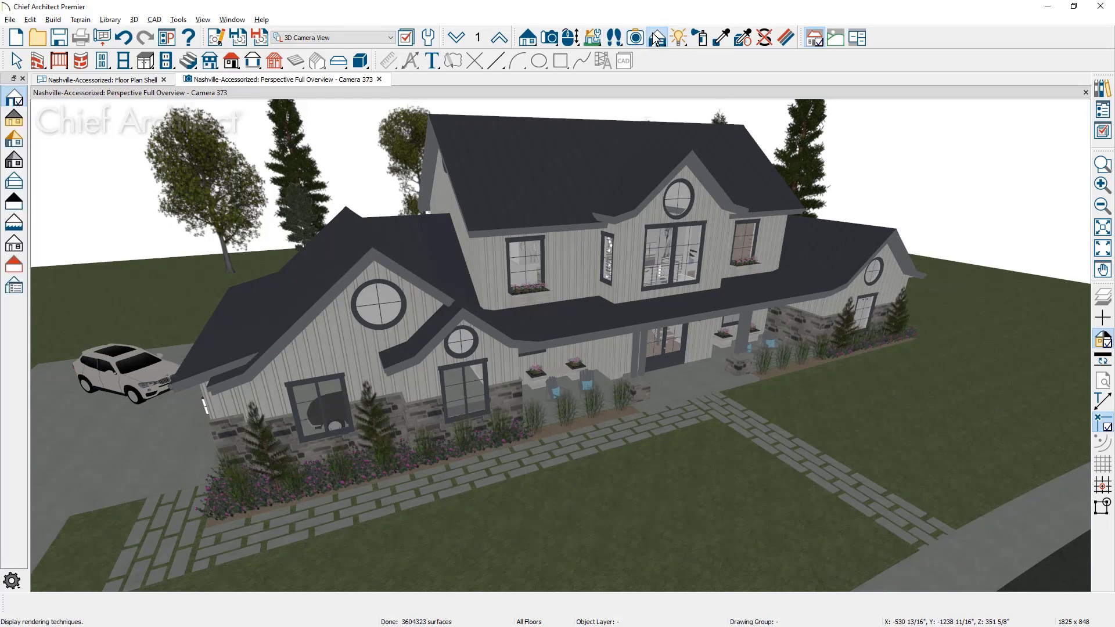
left_click(12, 141)
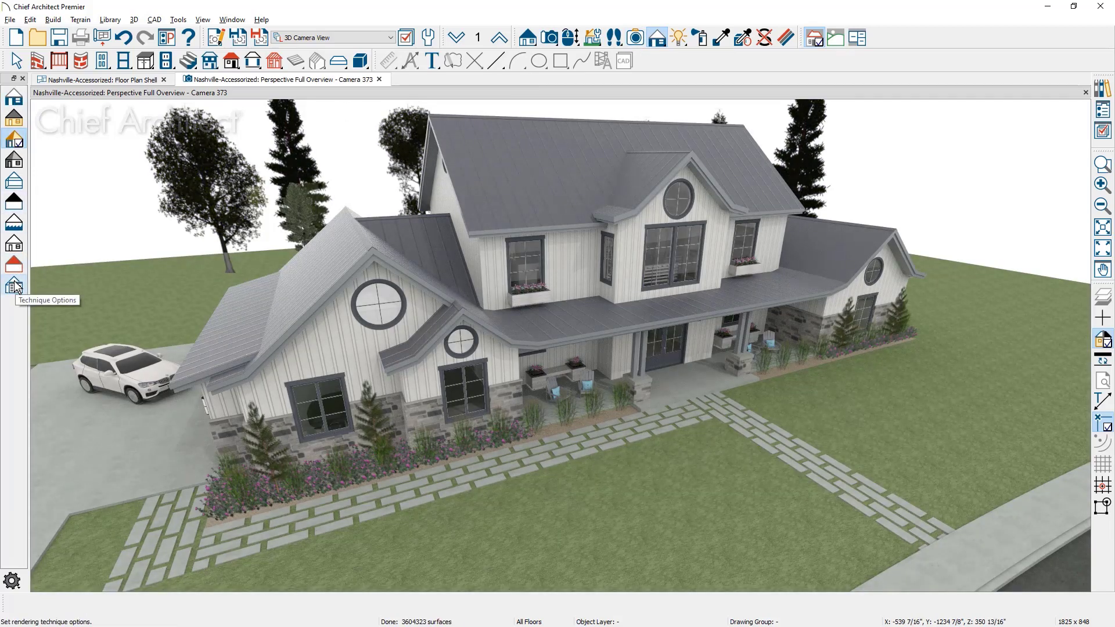
left_click(14, 286)
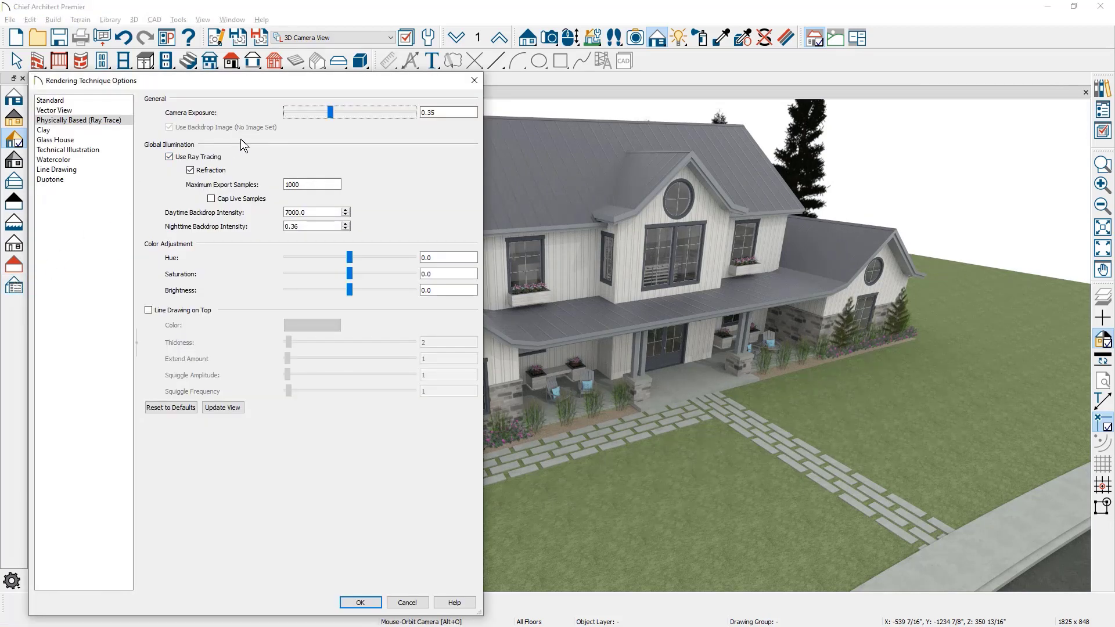
left_click(447, 110)
key("BackSpace")
key("BackSpace")
type("4")
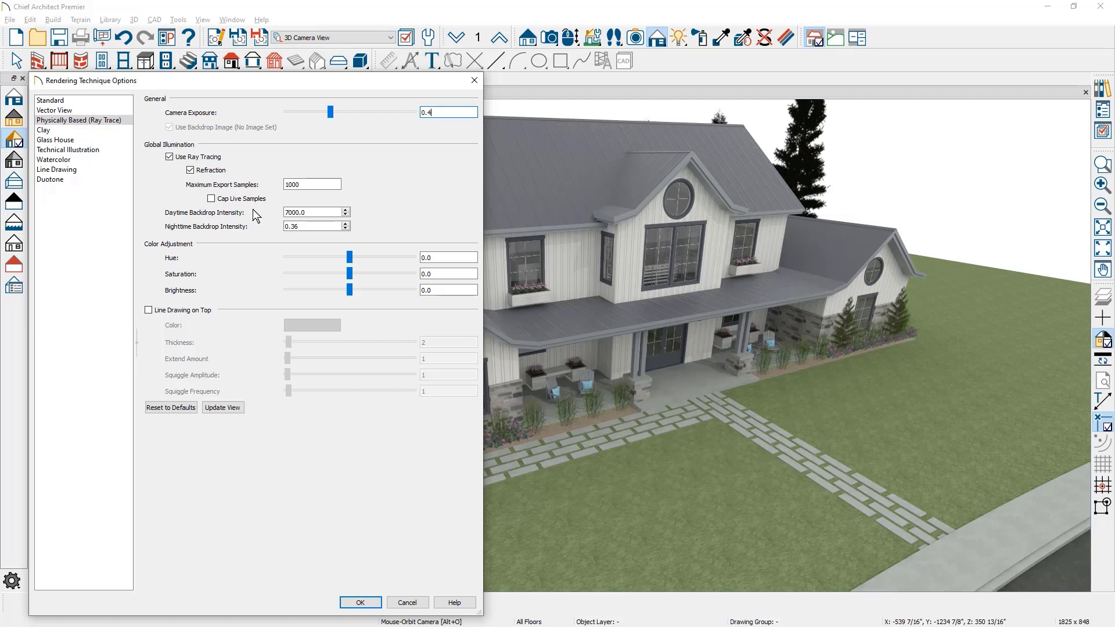
Set the daytime backdrop intensity of the exterior view to 1000.
left_click_drag(287, 212, 273, 214)
type("1")
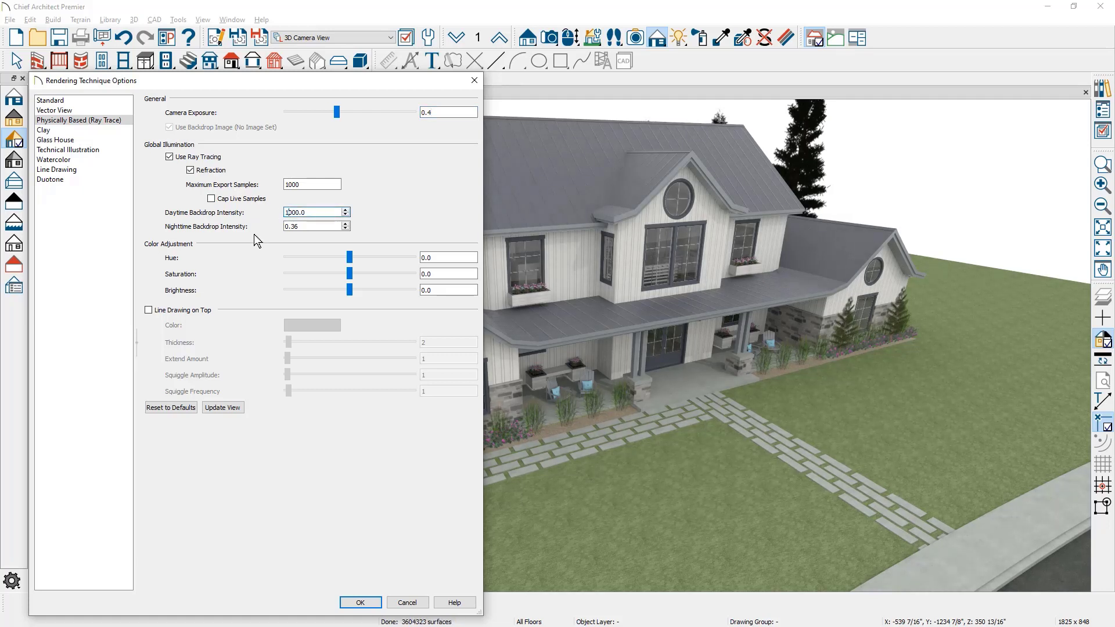
key("Tab")
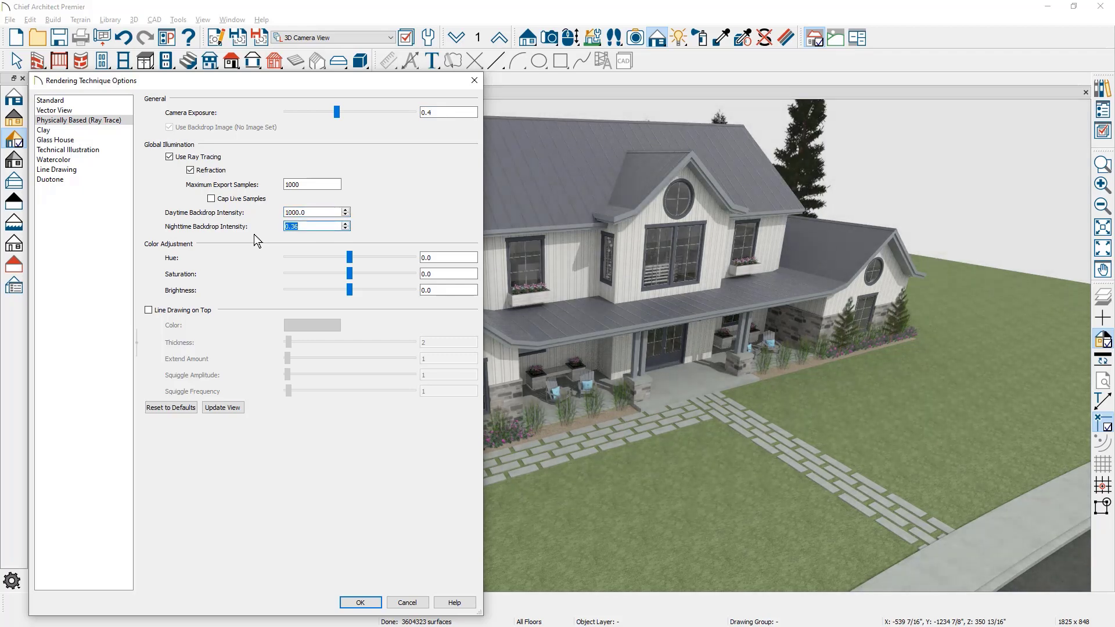
Set the color adjustment to hue -5, saturation 30 and brightness 30, and accept the rendering options.
key("Tab")
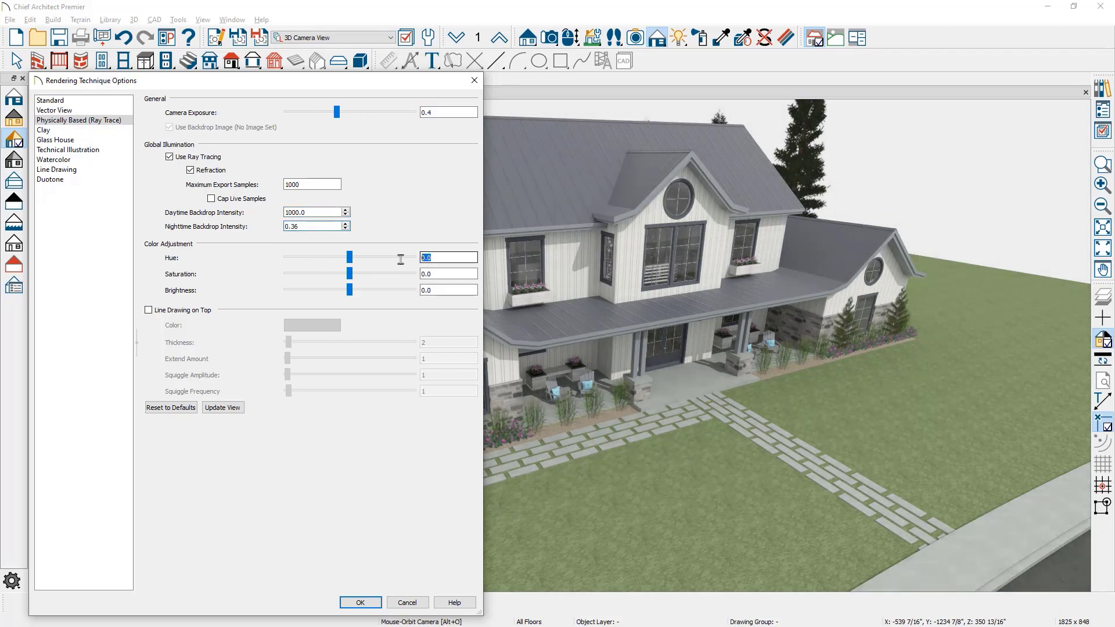
type("-5")
key("Tab")
key("Tab")
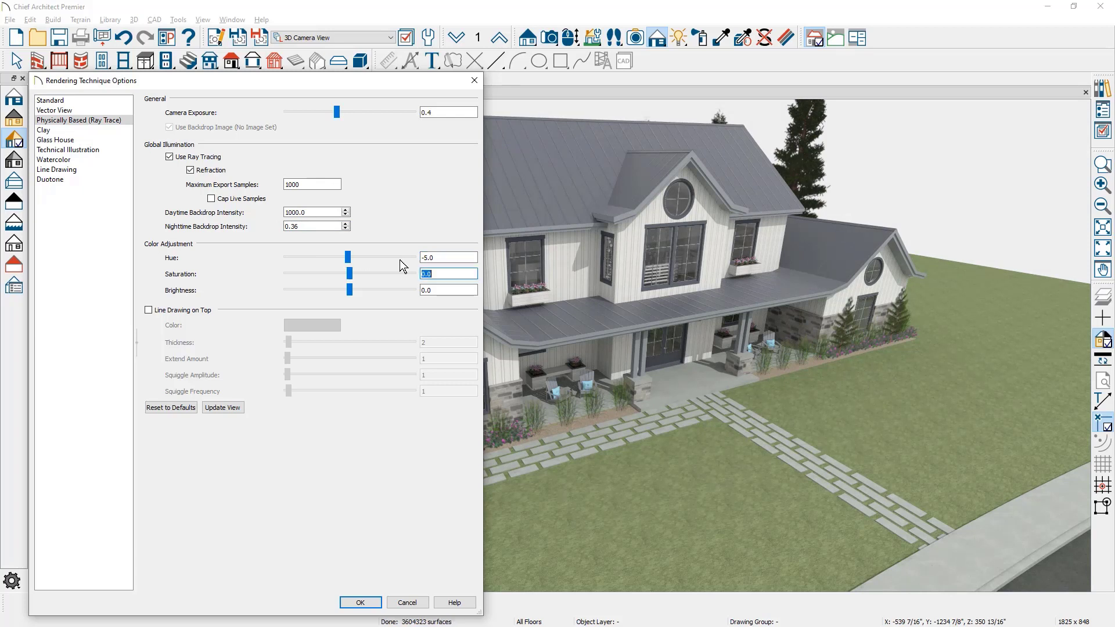
type("30")
key("Tab")
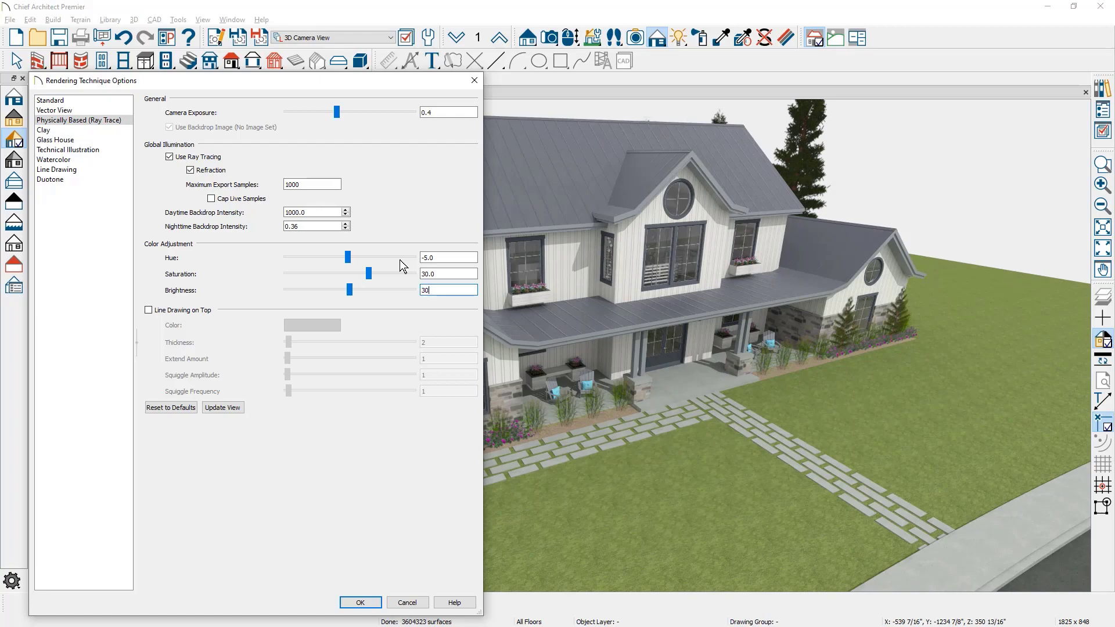
type("30")
key("Tab")
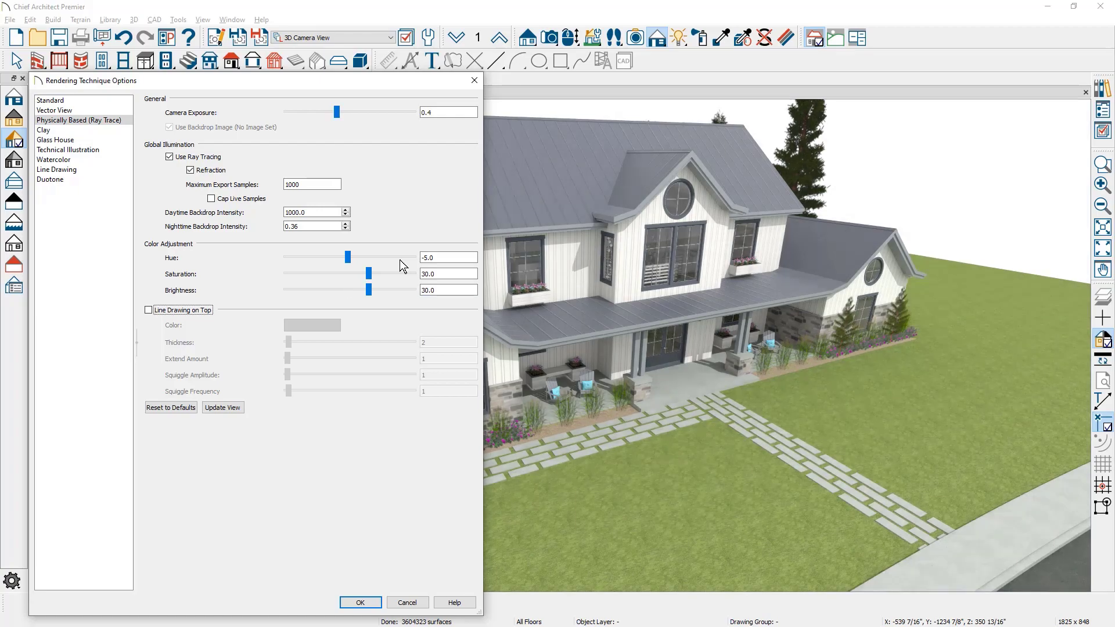
left_click(376, 602)
Orbit the camera around the house to frame the rear patio, pergola and swimming pool.
left_click_drag(582, 495, 467, 479)
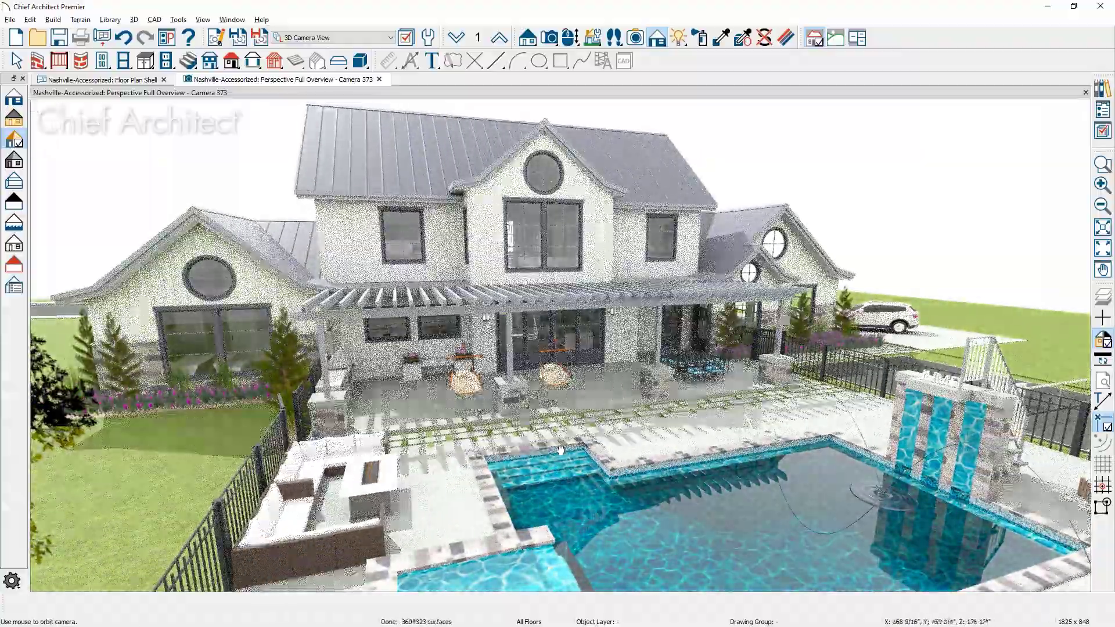
left_click_drag(560, 451, 616, 447)
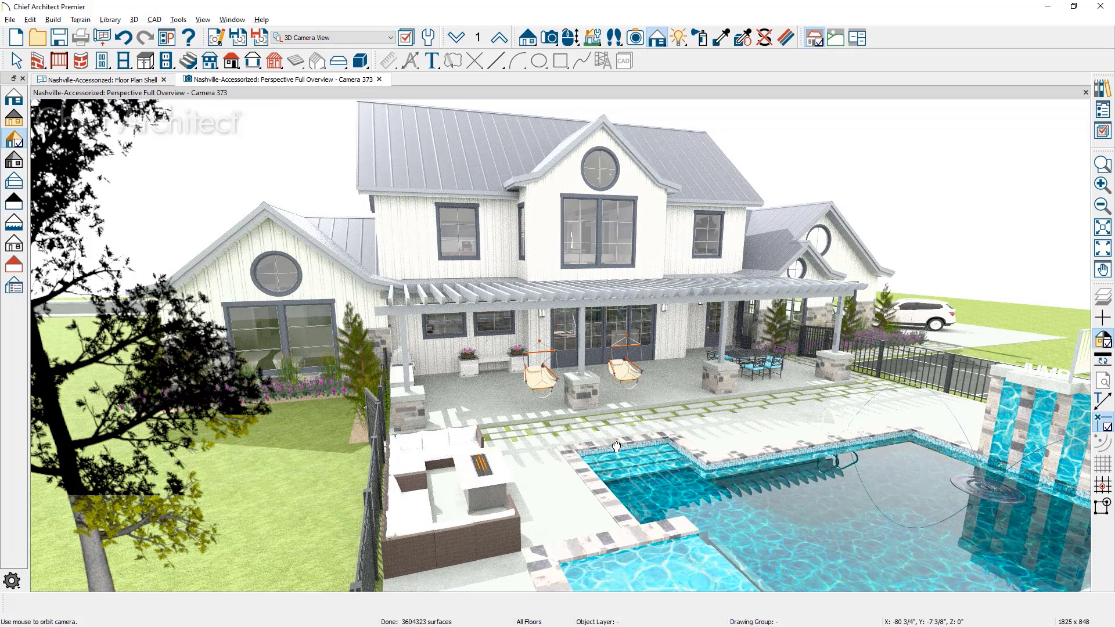
Turn off shadows in the overview camera's specification and light it with the NightTime light set.
left_click(215, 40)
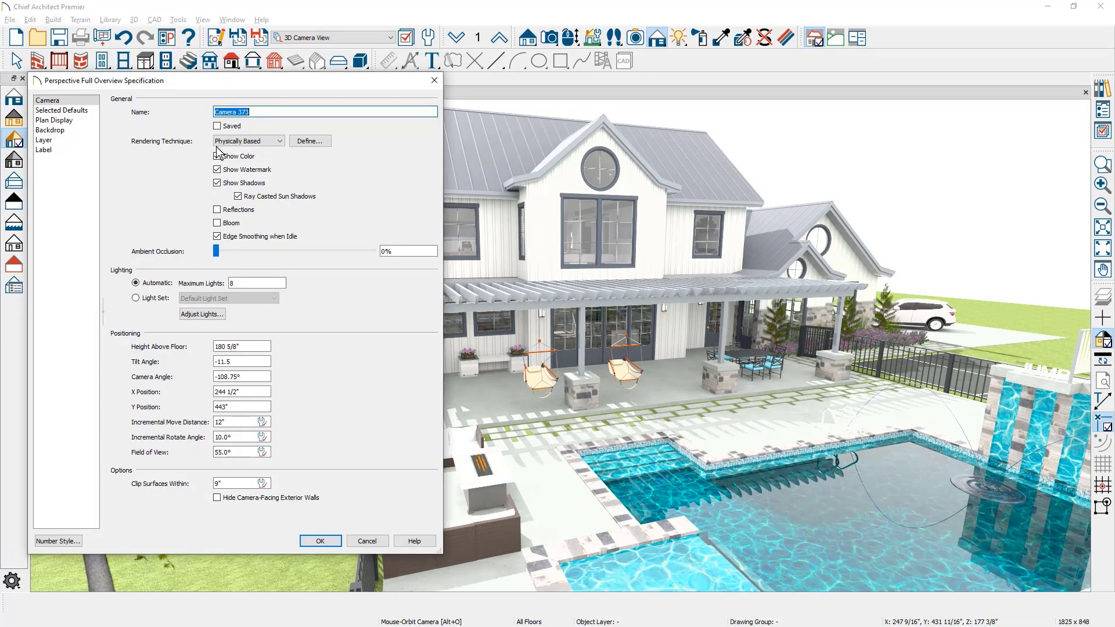
left_click(217, 183)
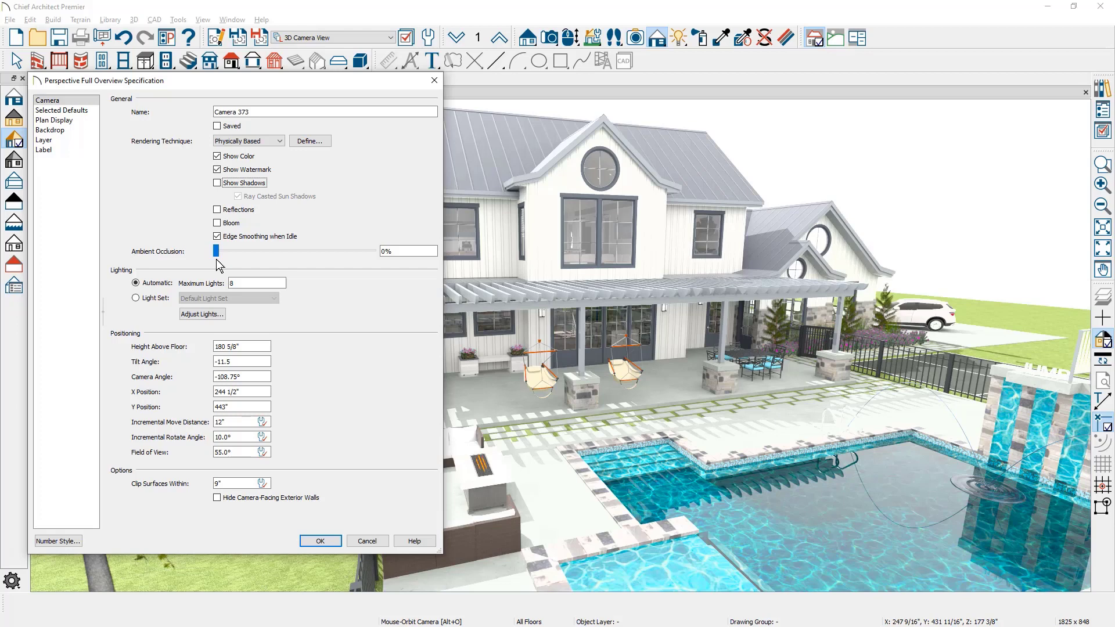
left_click(139, 298)
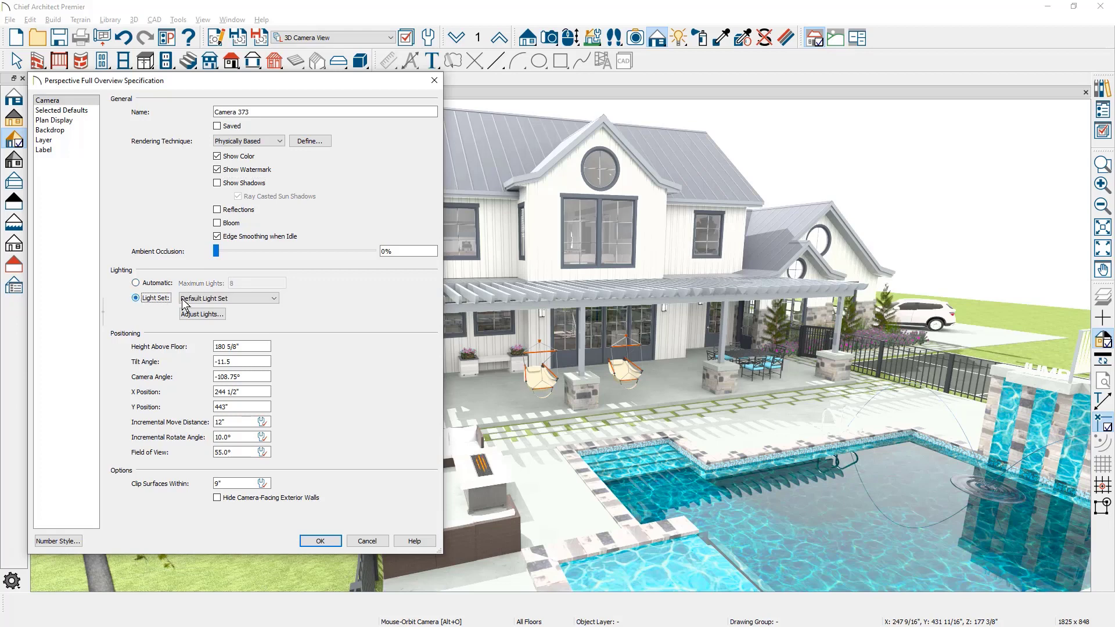
left_click(275, 298)
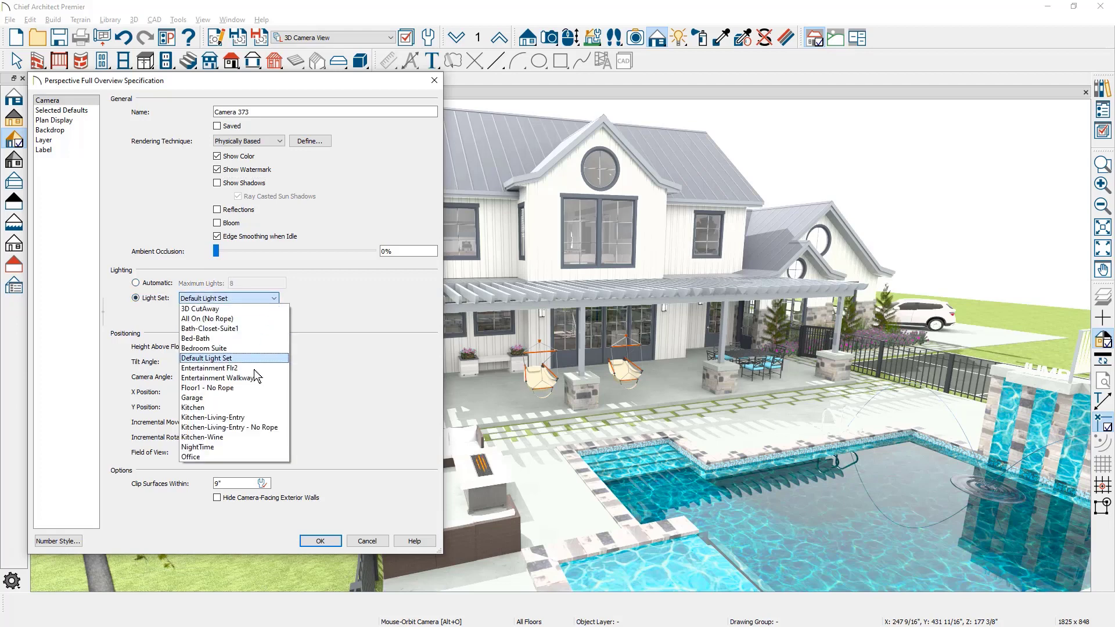
left_click(232, 447)
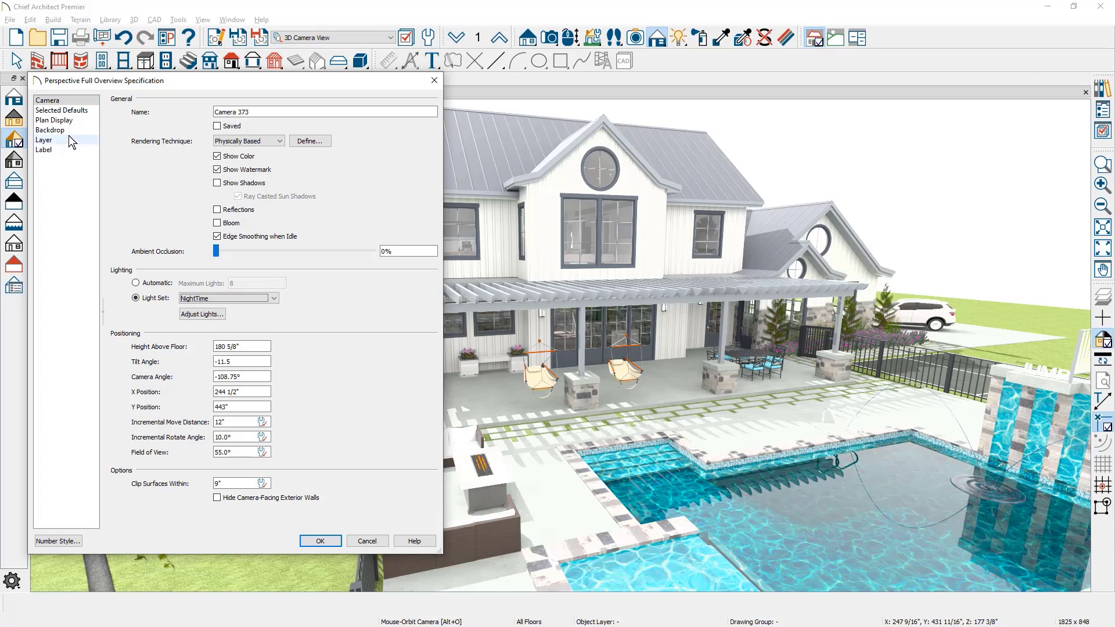
Assign the Background-BluetoWhite backdrop from the user catalog to the camera and accept the specification.
left_click(52, 130)
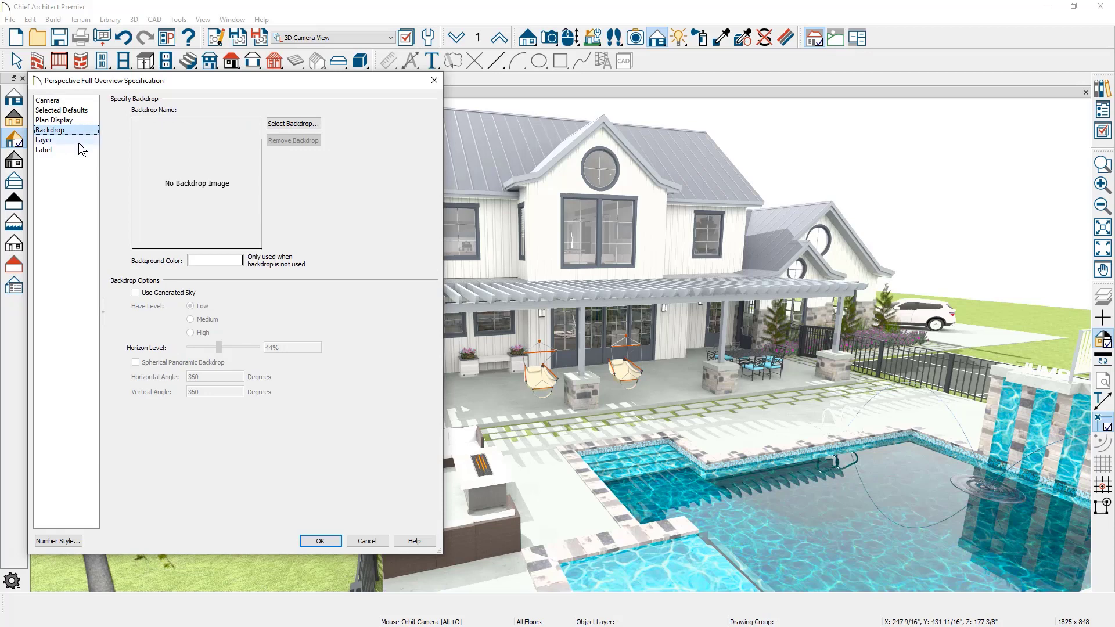
left_click(317, 124)
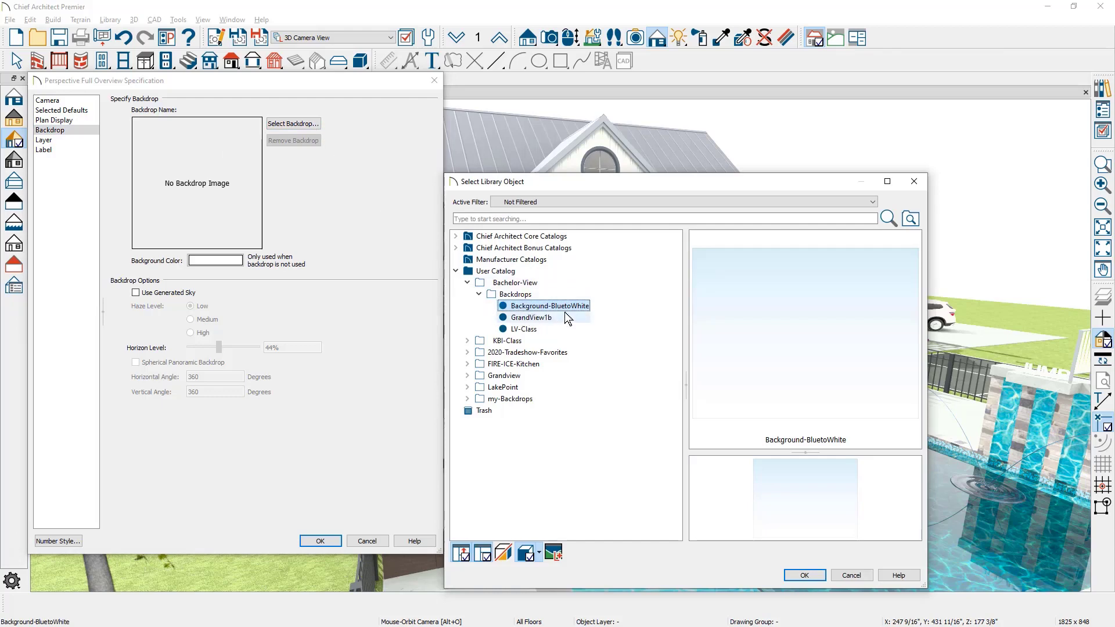
left_click(803, 575)
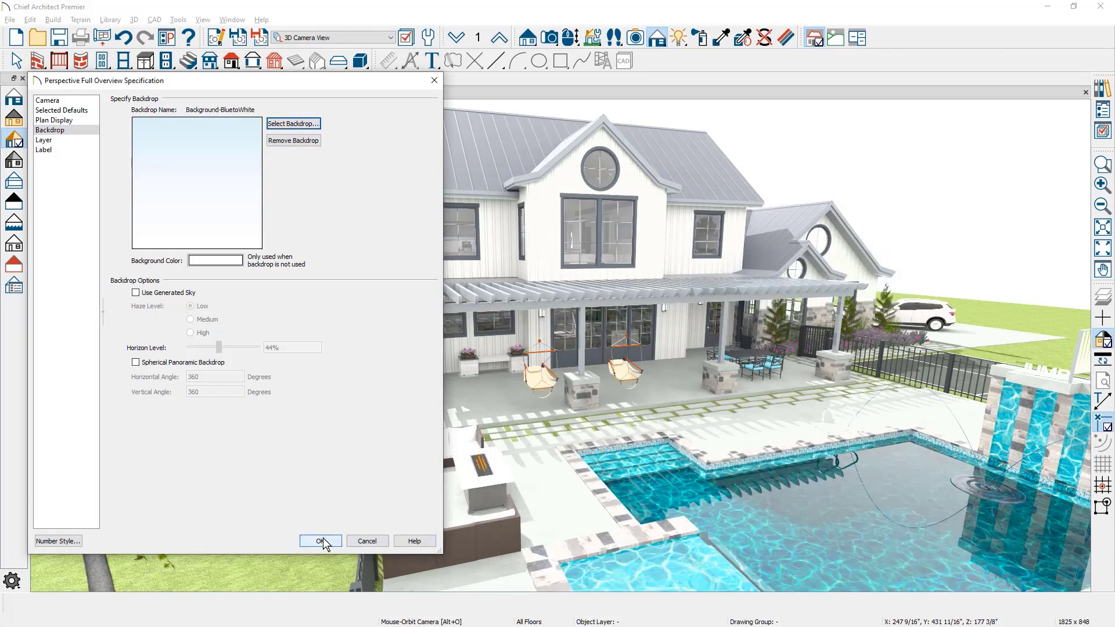
left_click(321, 541)
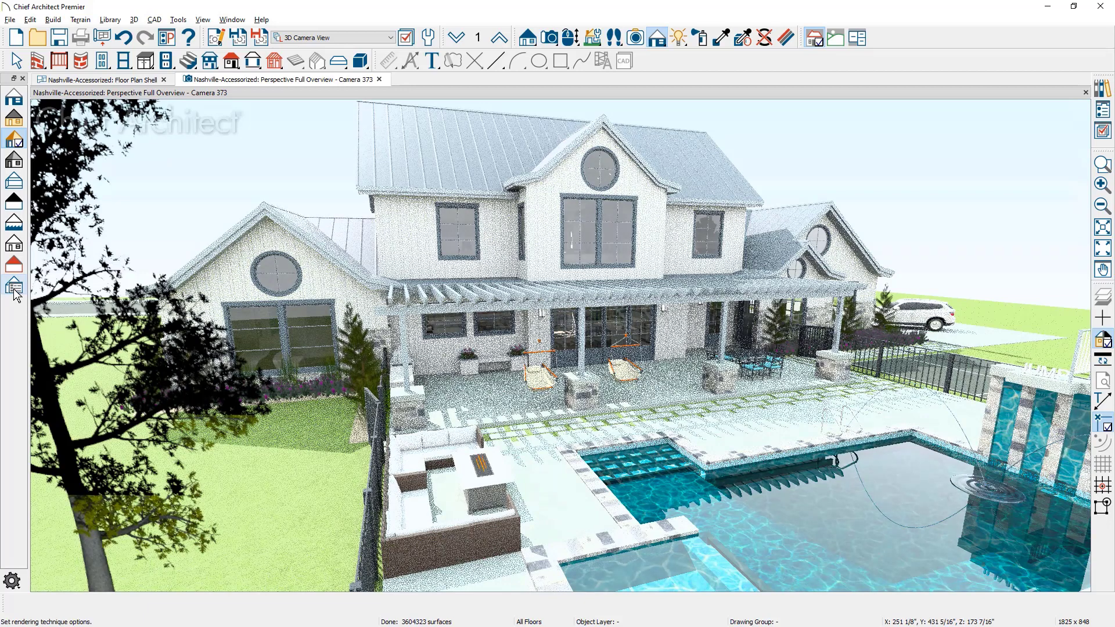
Set the Physically Based camera exposure to 0.07 and the backdrop intensities to 0.5 for nighttime and 20 for daytime.
left_click(15, 288)
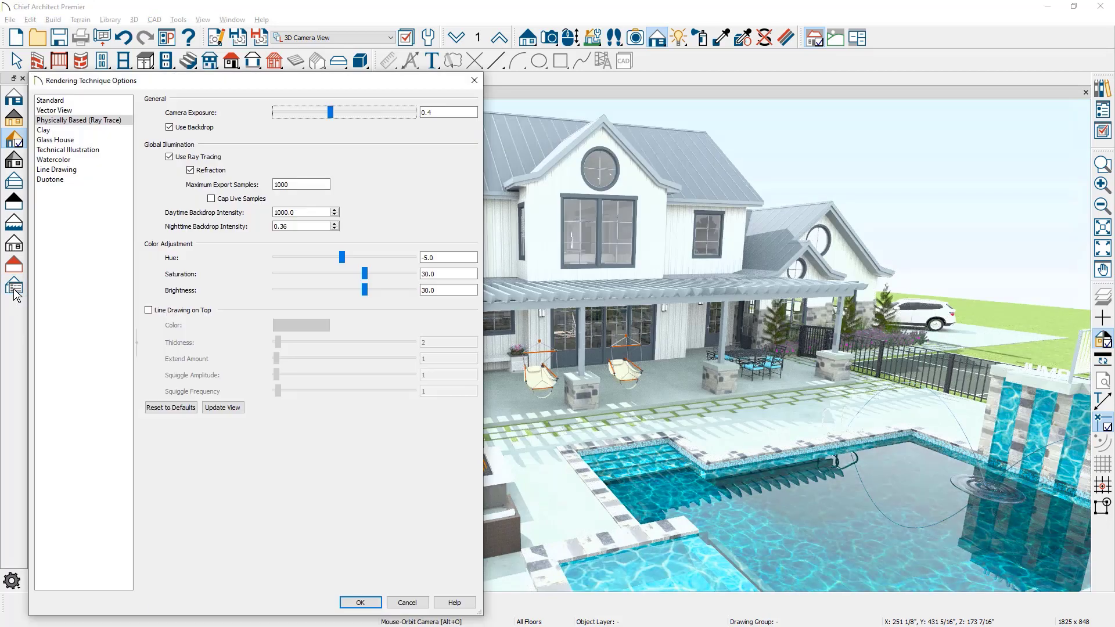
left_click(439, 113)
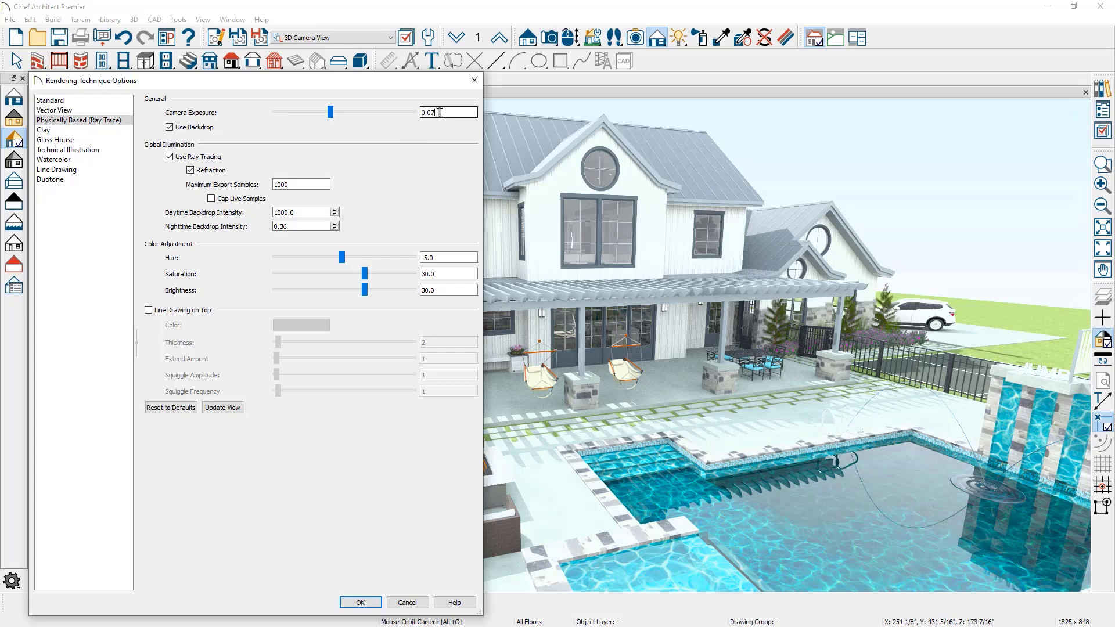
left_click(305, 226)
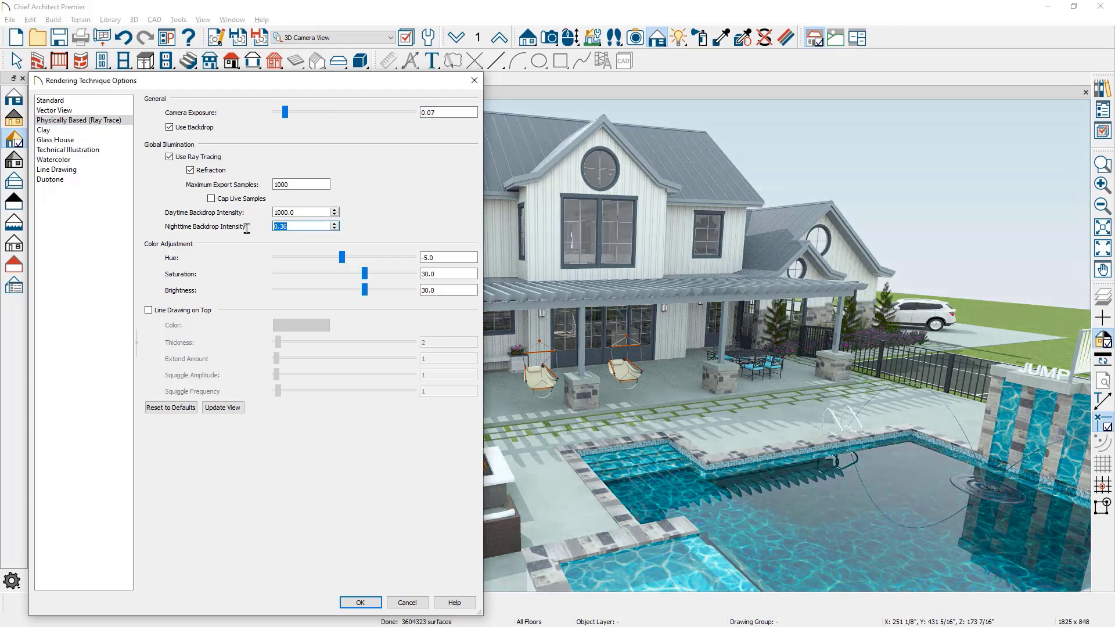
type(".5")
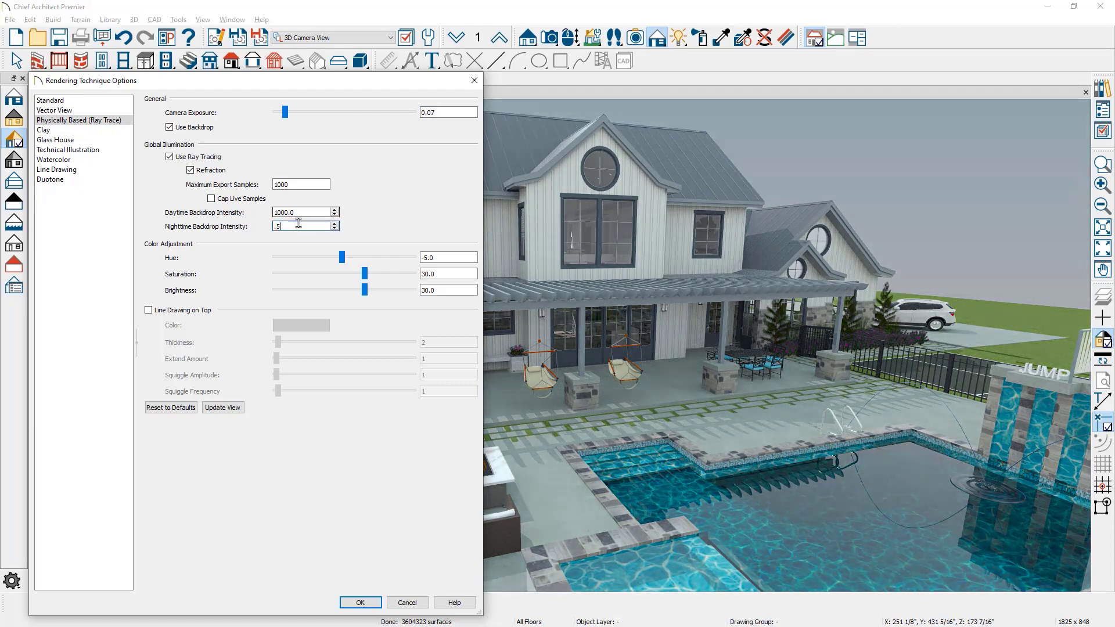
key("shift+Tab")
type("2")
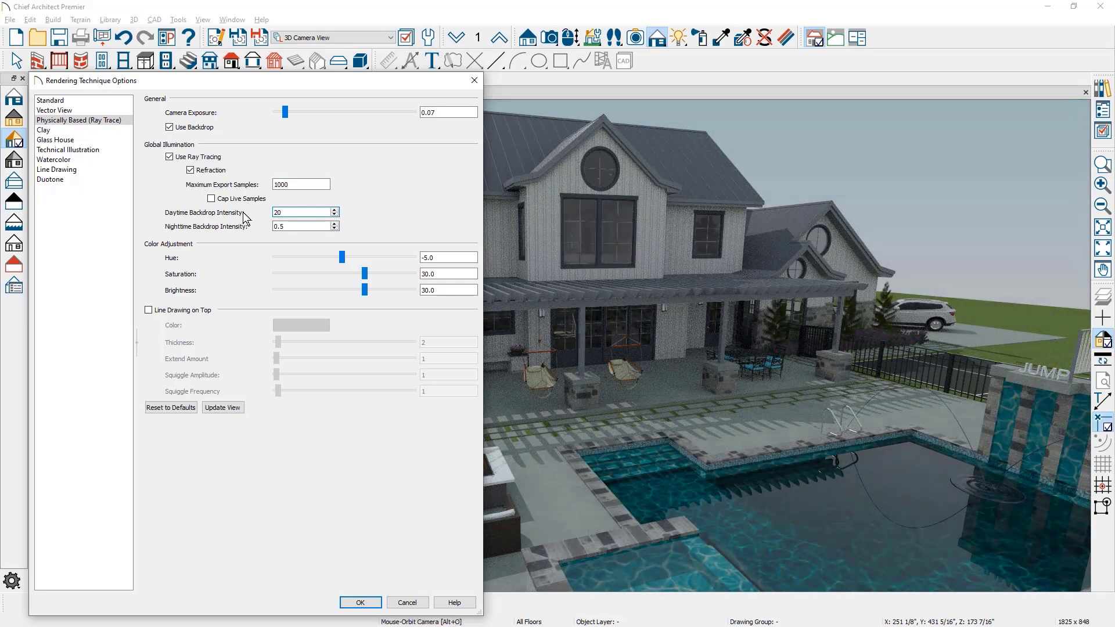
Set the color adjustment to hue 0, saturation 25 and brightness 15, and accept the rendering options.
left_click_drag(473, 257, 361, 256)
type("0")
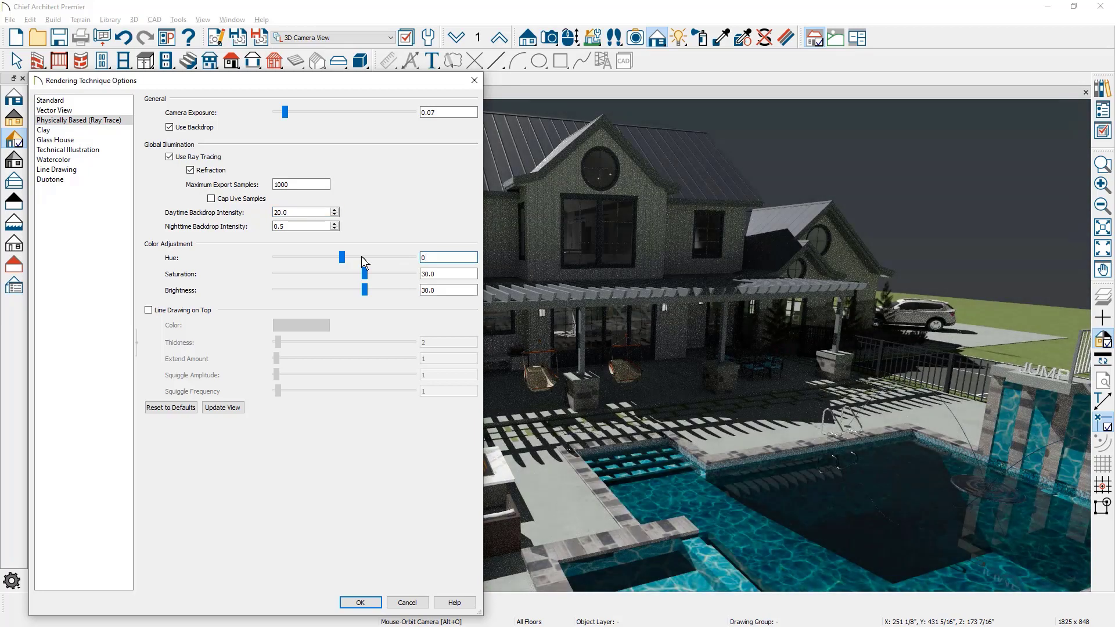
key("Tab")
type("25")
key("Tab")
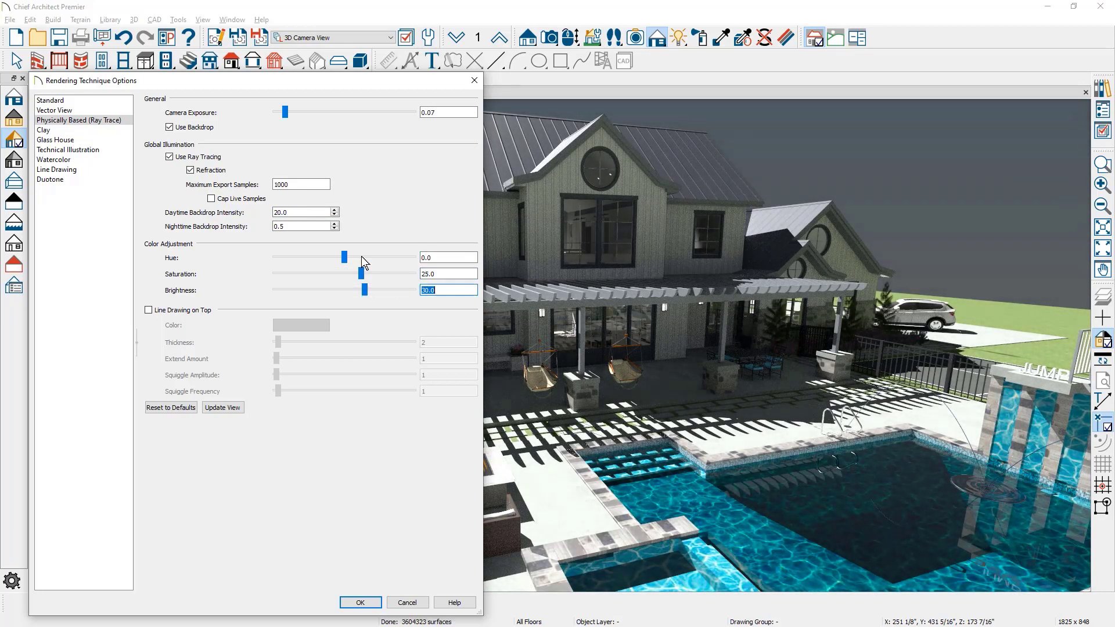
type("15")
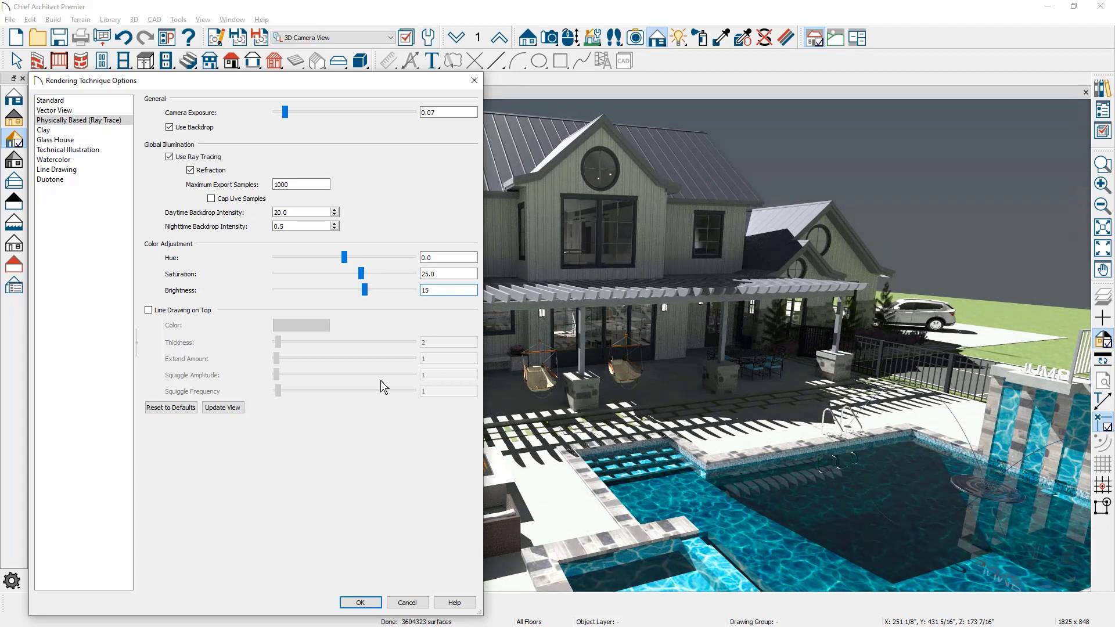
left_click(360, 602)
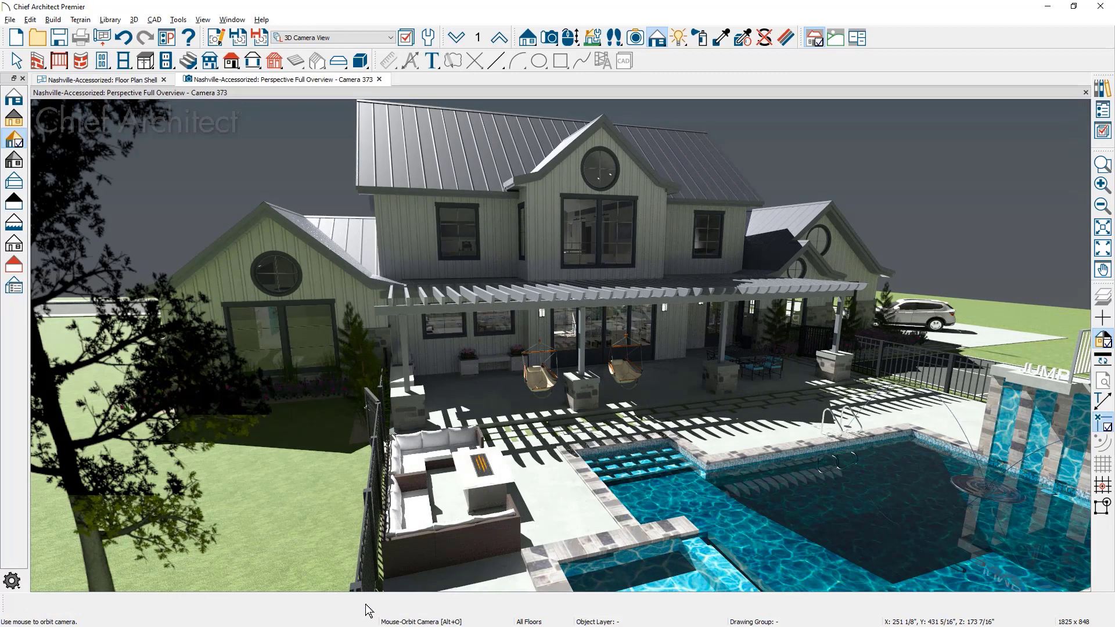
Turn off the sunlight in the rear exterior view to render it as a night scene.
left_click(677, 38)
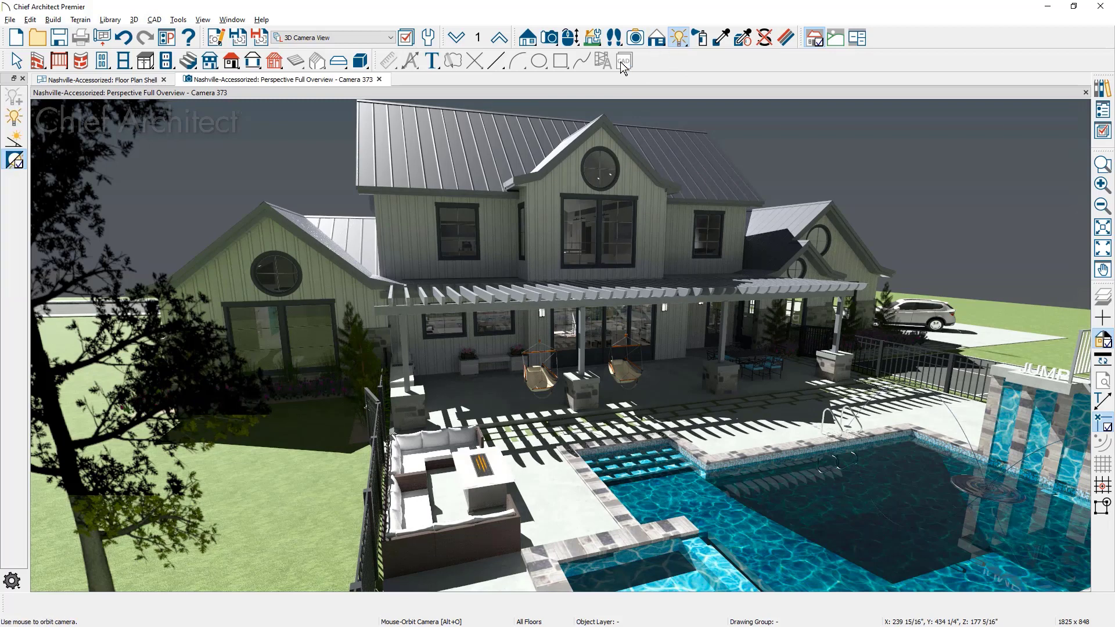
left_click(14, 165)
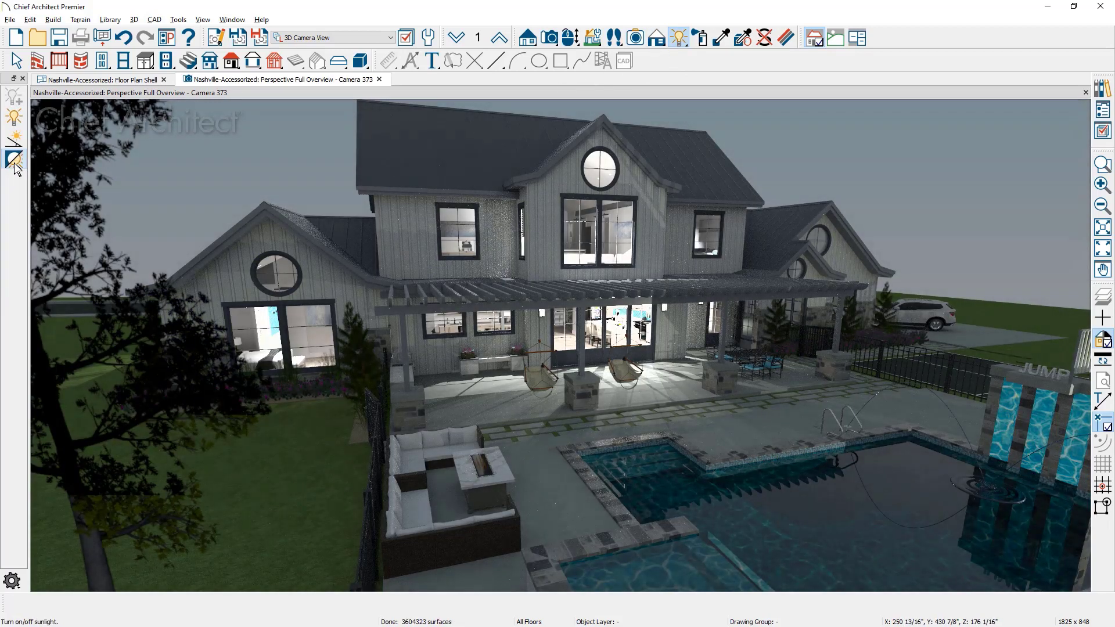